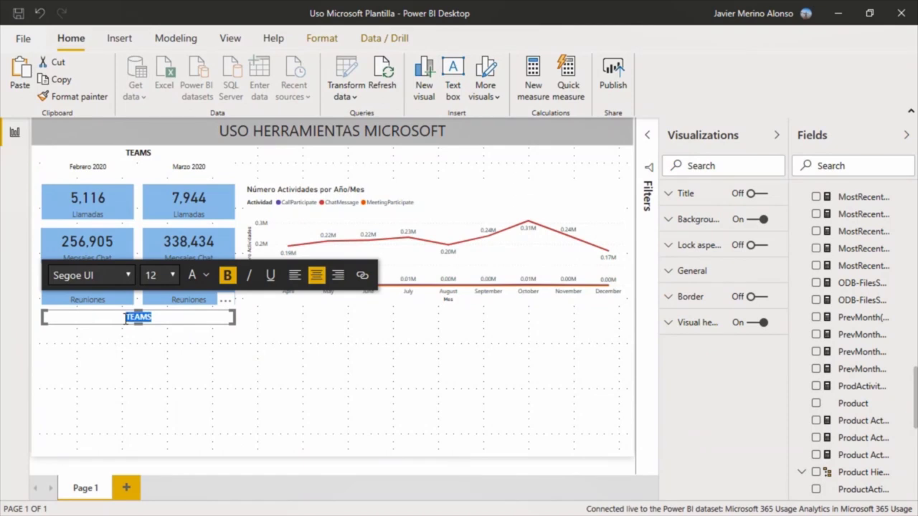
Step: Replace the text of the duplicated TEAMS heading below the cards with EXCHANGE
type("XCHANGE")
left_click(206, 407)
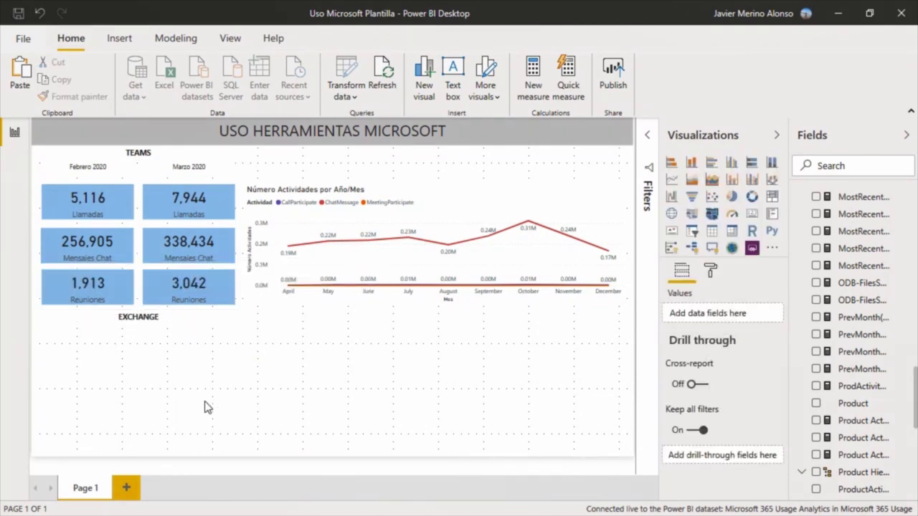
Step: Duplicate the February Llamadas card and place the copy under the EXCHANGE heading, aligned with the February column
left_click(115, 194)
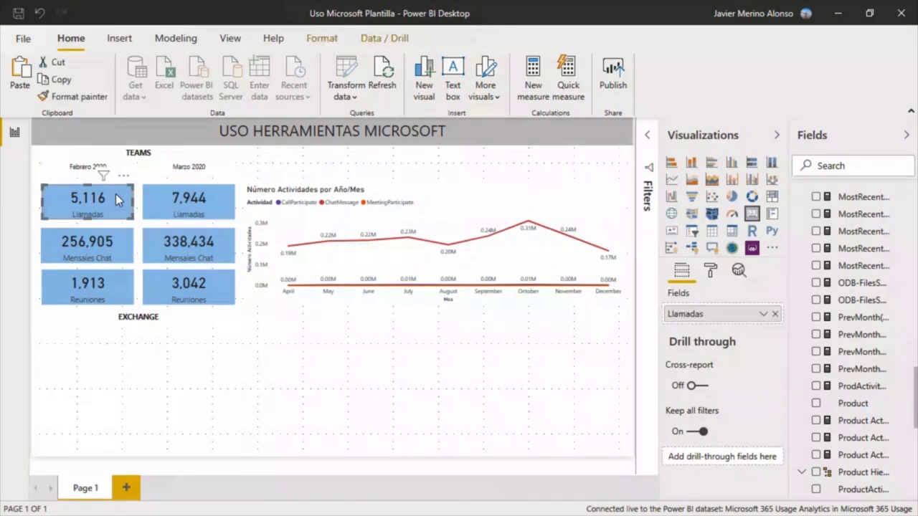
key("ctrl+c")
key("ctrl+v")
left_click_drag(116, 193, 123, 350)
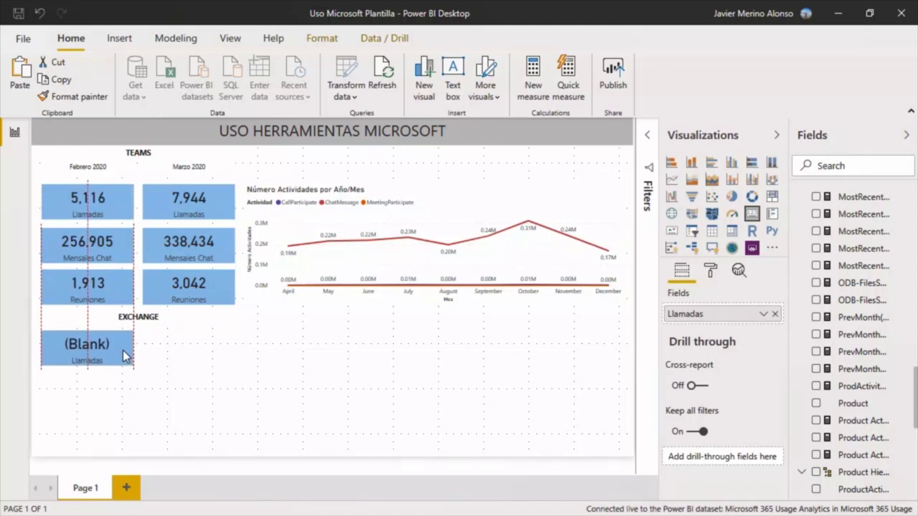
left_click_drag(123, 350, 123, 350)
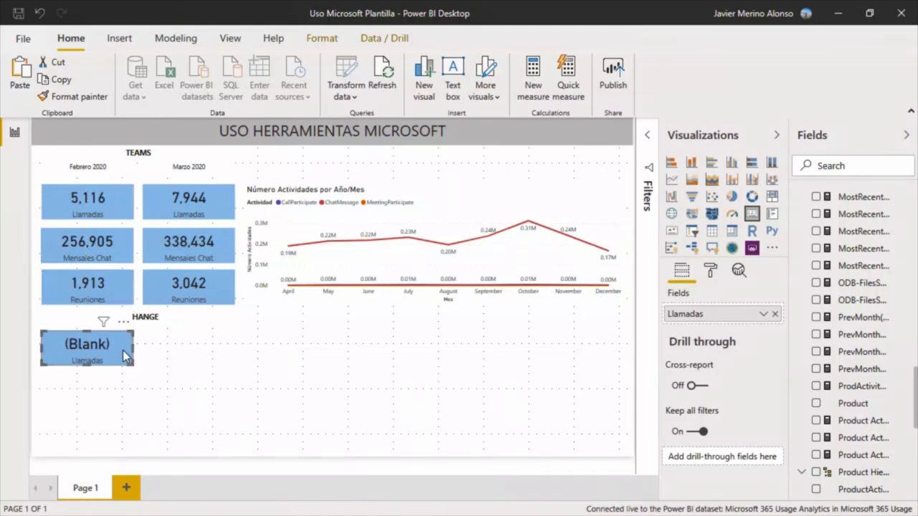
Step: Check the line chart's interactions with the other visuals and drill the chart up to the year level
left_click(473, 196)
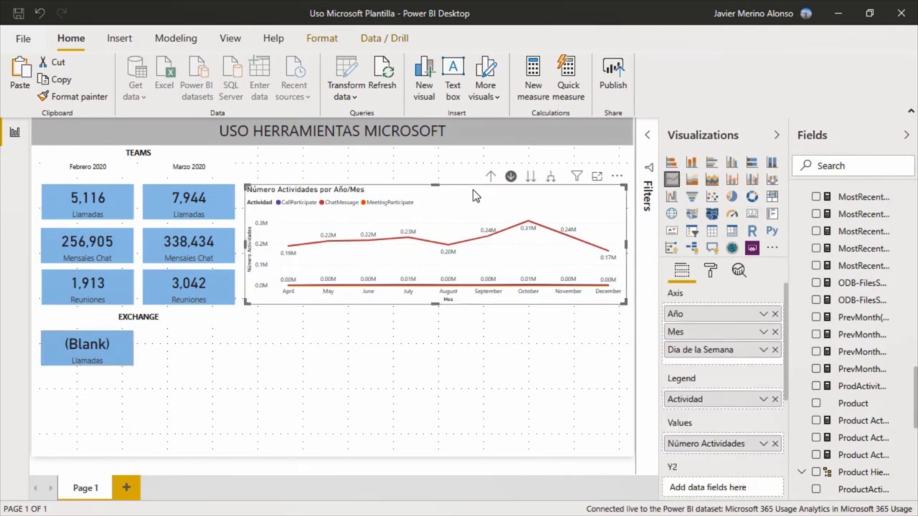
left_click(328, 38)
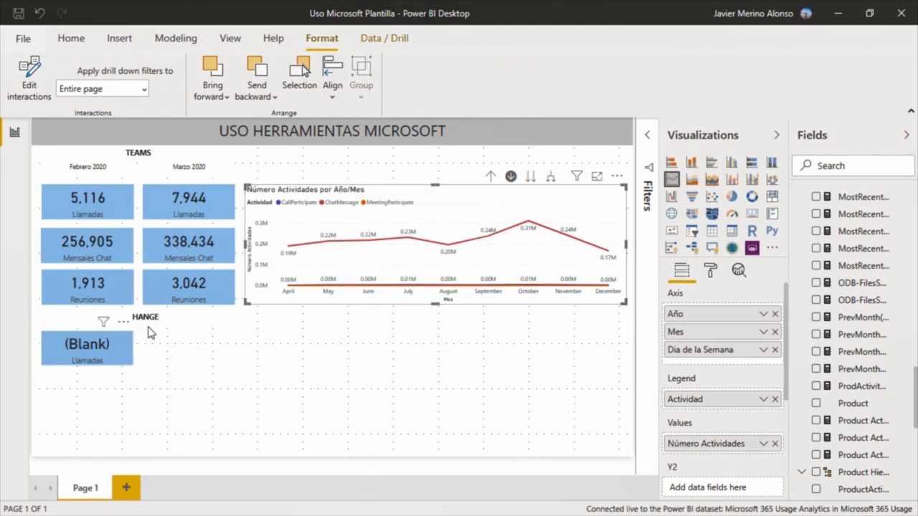
left_click(30, 78)
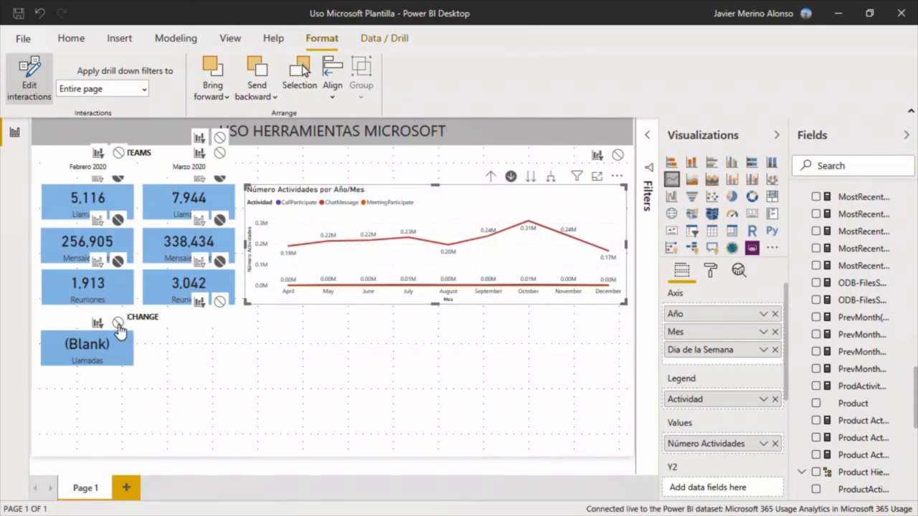
left_click(492, 176)
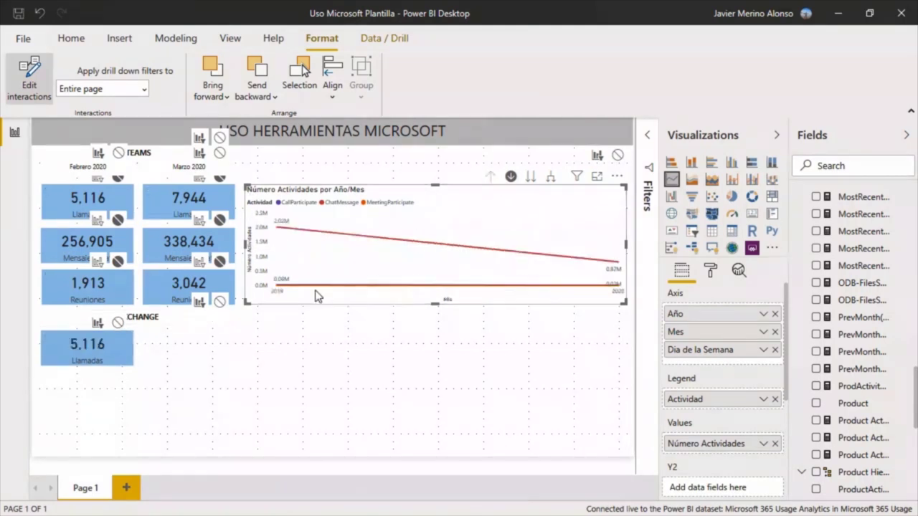
left_click(29, 78)
Step: Clear the ActivitySubType filter on the card under EXCHANGE and set its Product filter to Exchange only
left_click(119, 359)
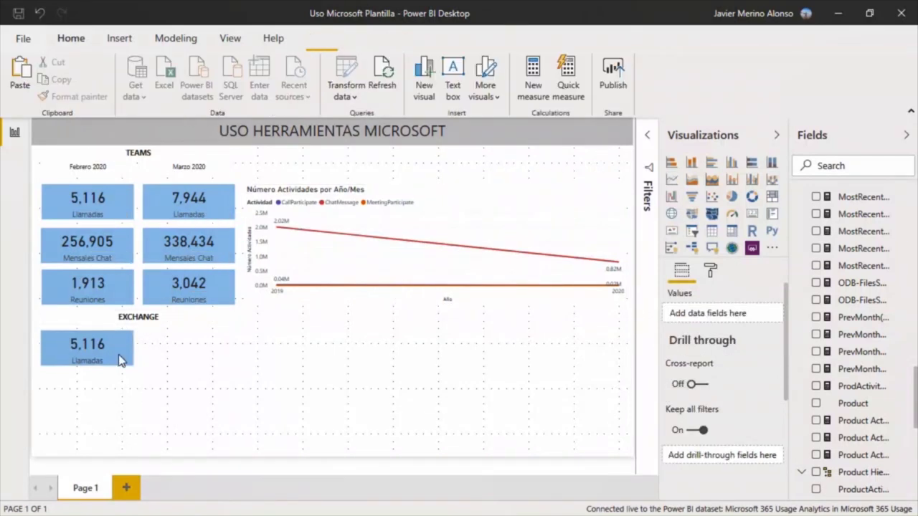
left_click(647, 137)
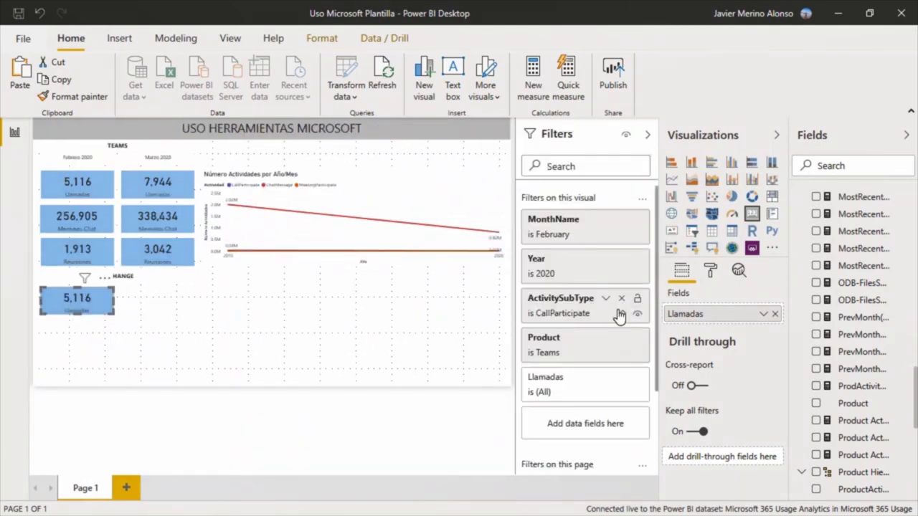
left_click(622, 317)
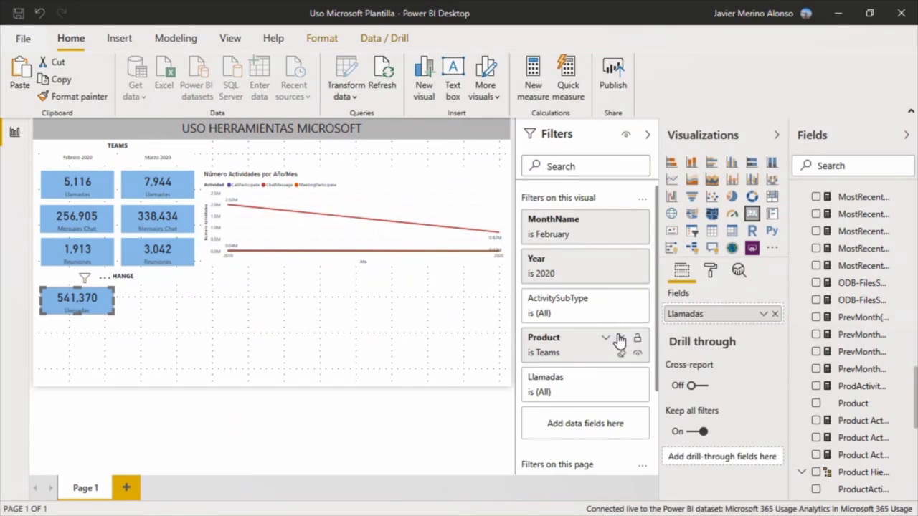
left_click(605, 338)
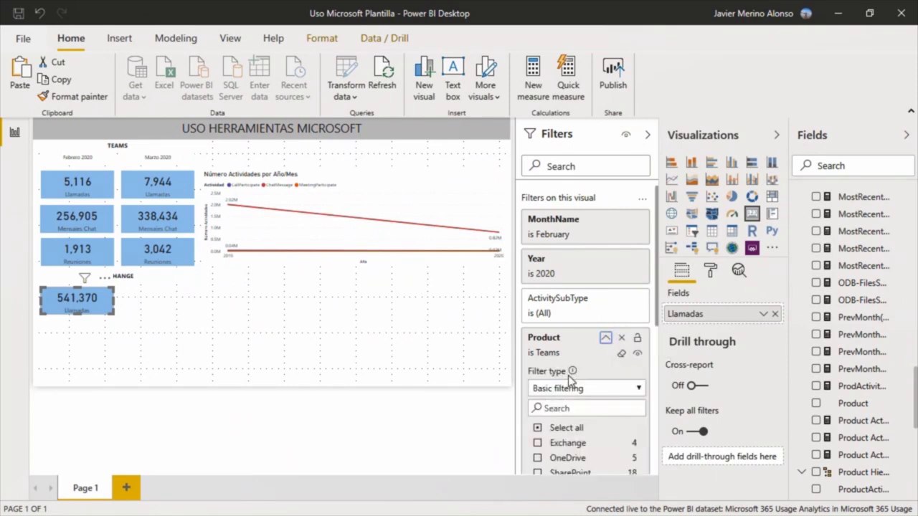
left_click(538, 361)
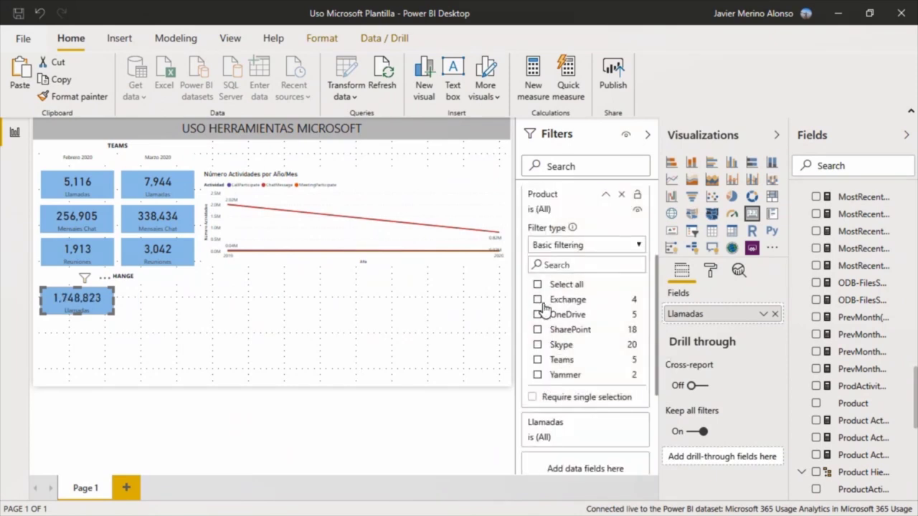
left_click(539, 301)
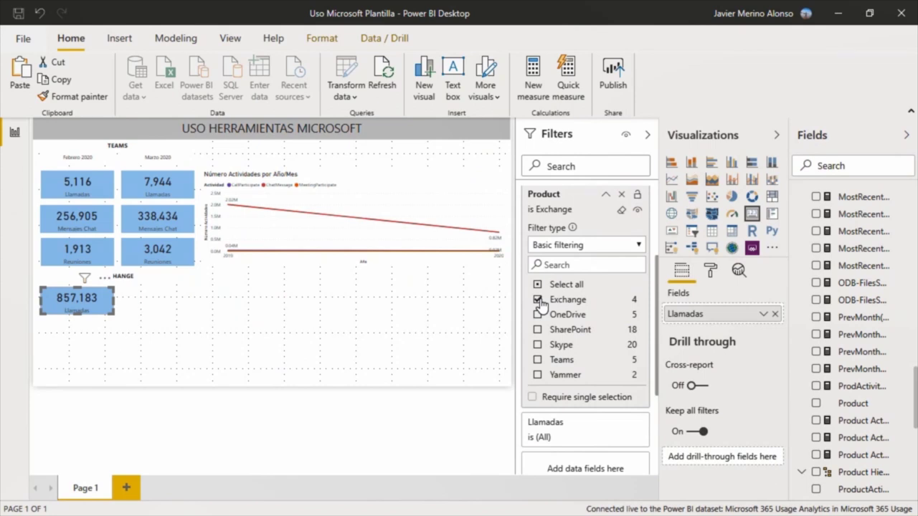
left_click(606, 196)
scroll(598, 247, "up", 3)
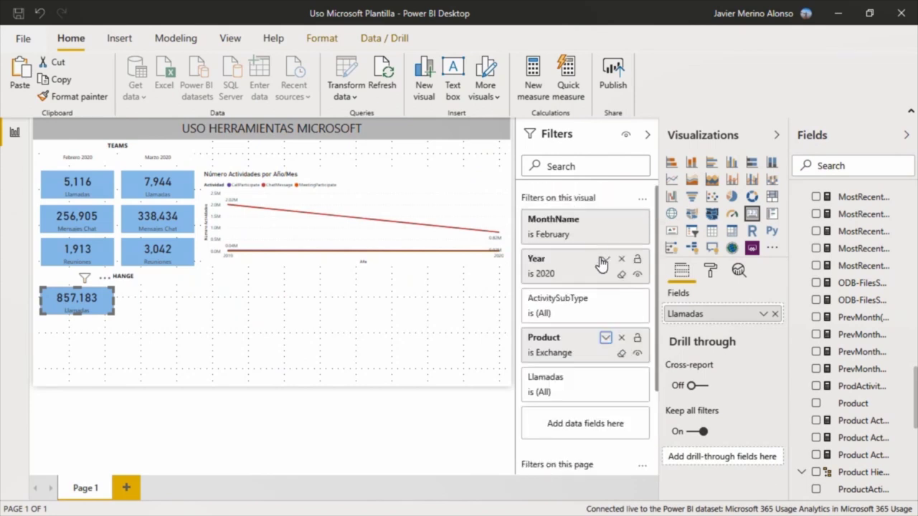
Step: Filter the Exchange card's ActivitySubType to Email Sent
left_click(606, 298)
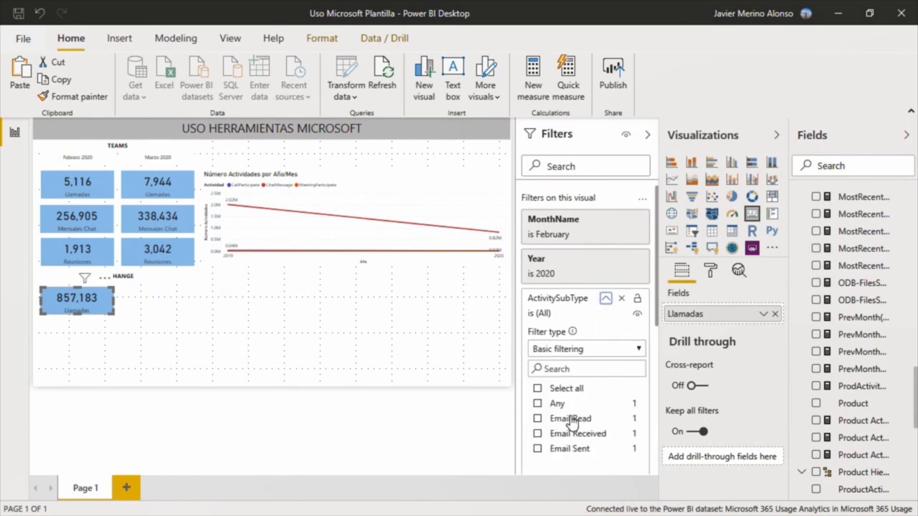
left_click(538, 449)
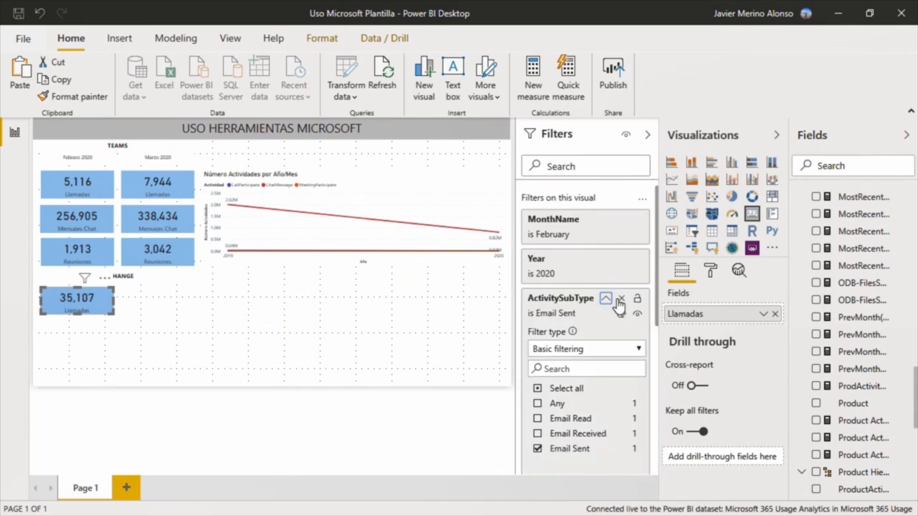
left_click(143, 318)
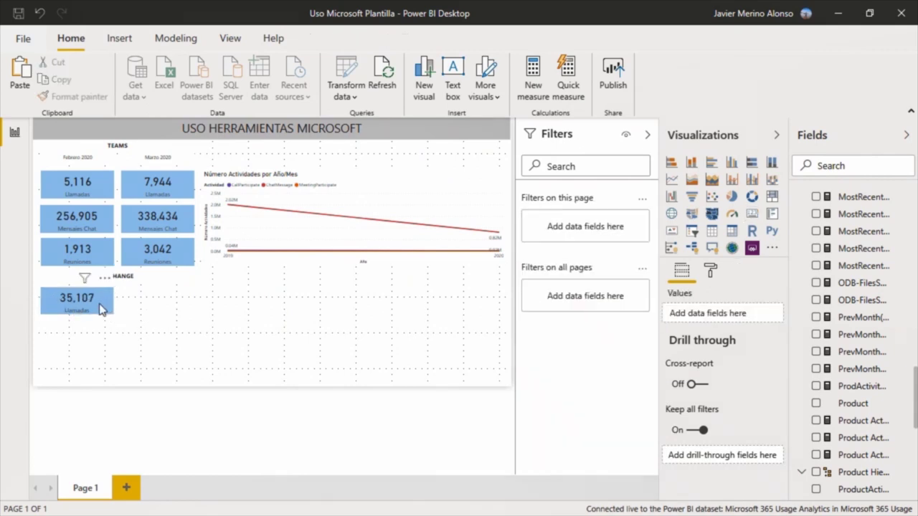
Step: Rename the field of the card under EXCHANGE as Emails Enviados
left_click(100, 309)
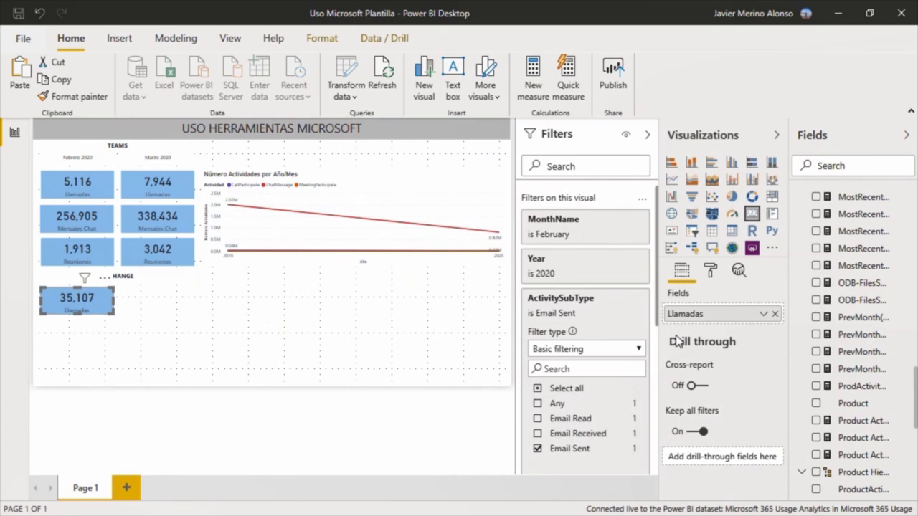
left_click(766, 313)
left_click(807, 118)
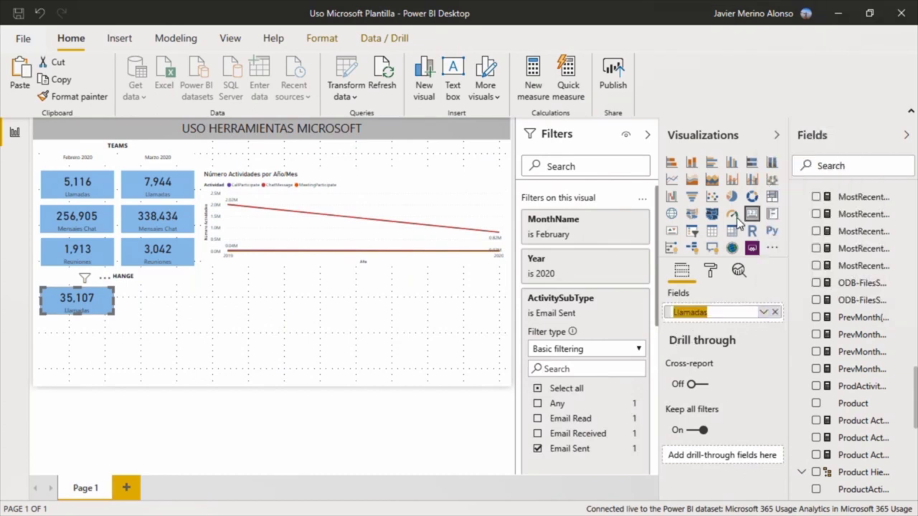
type("Emails Enviado")
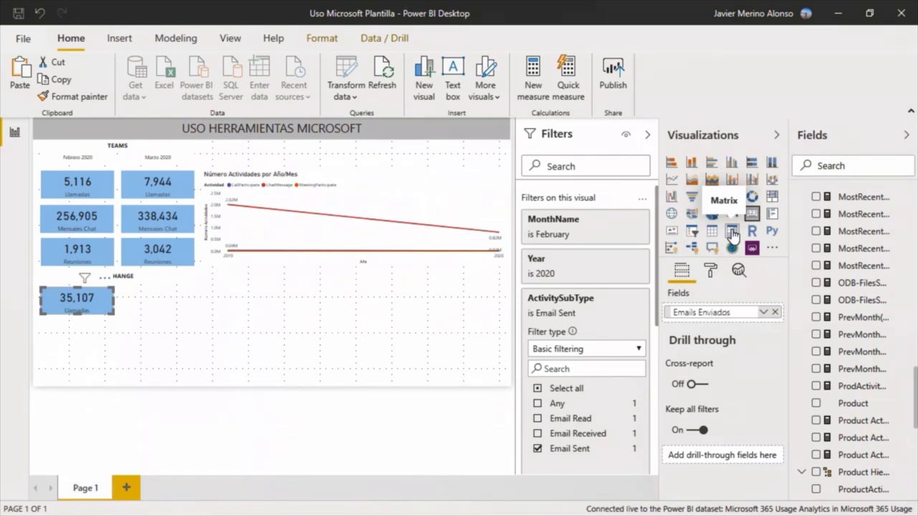
key("Return")
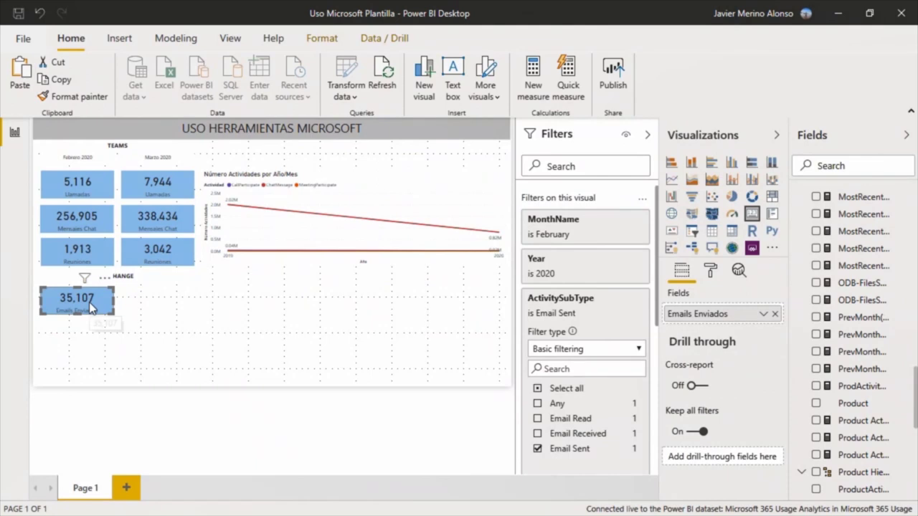
left_click(191, 319)
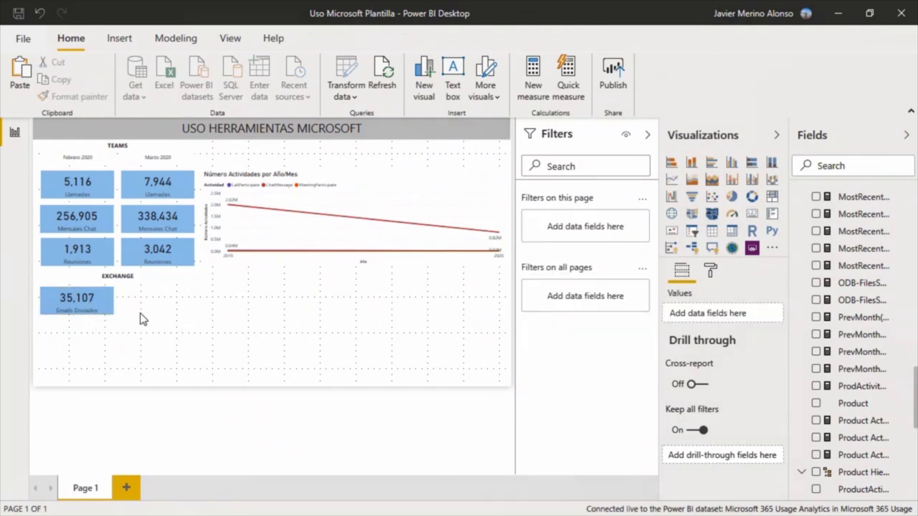
Step: Duplicate the Emails Enviados card and place the copy beside it in the Marzo 2020 column
left_click(108, 304)
key("ctrl+c")
key("ctrl+v")
left_click_drag(107, 305, 180, 313)
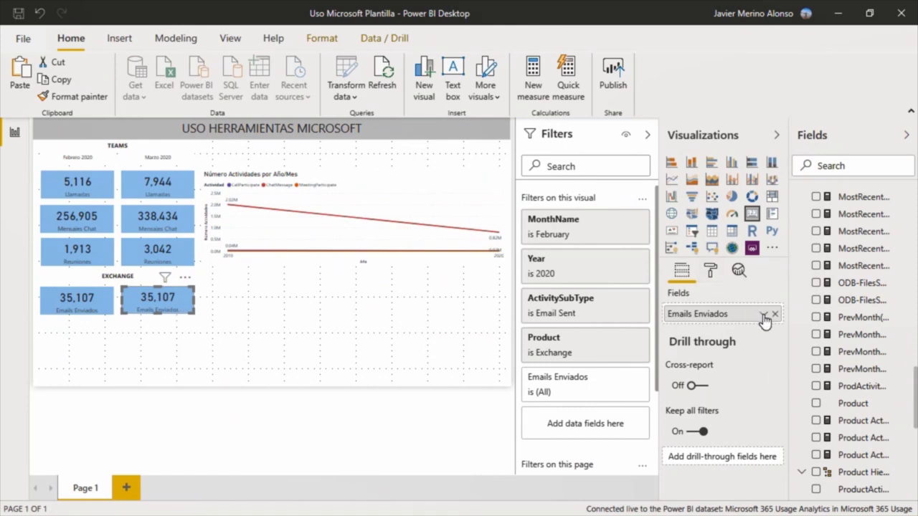
Step: Change the MonthName filter of the copied Emails Enviados card to March only
left_click(606, 220)
left_click(538, 355)
left_click(537, 339)
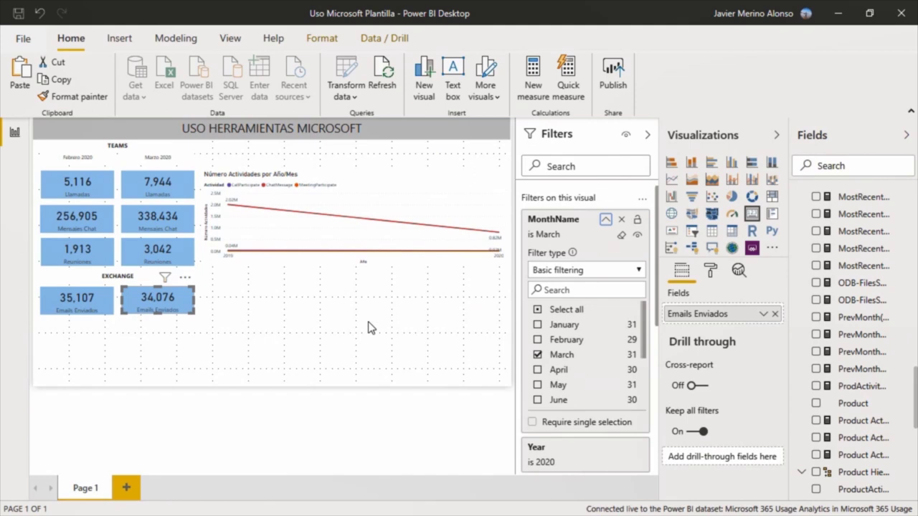
left_click(243, 323)
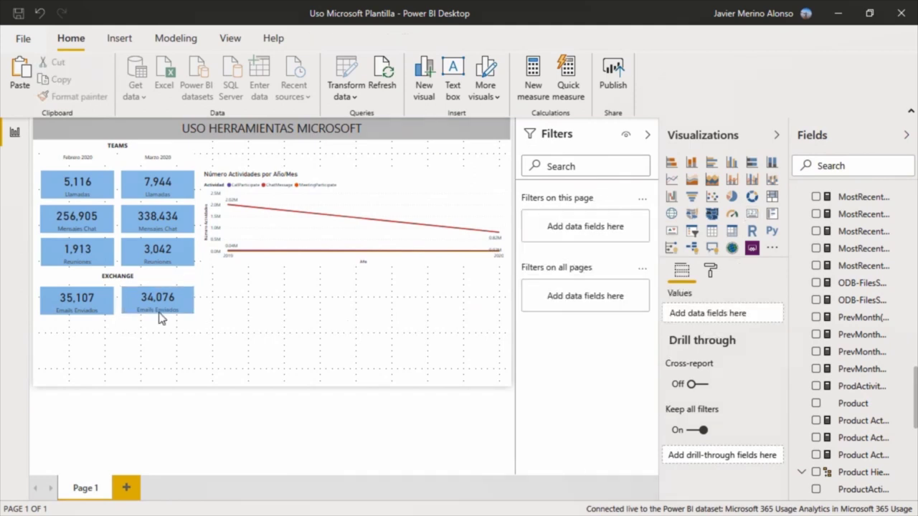
Step: Duplicate the February Emails Enviados card and place the copy directly below it
left_click(108, 310)
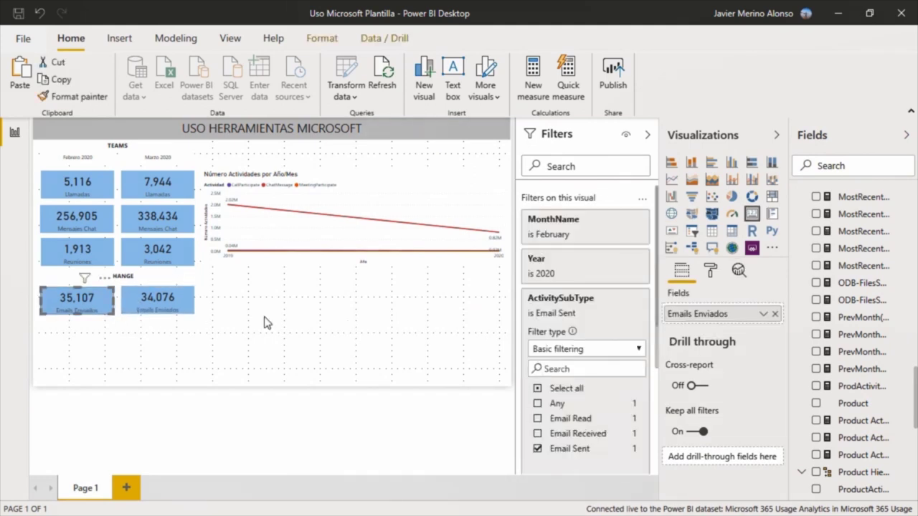
left_click(301, 329)
left_click(79, 305)
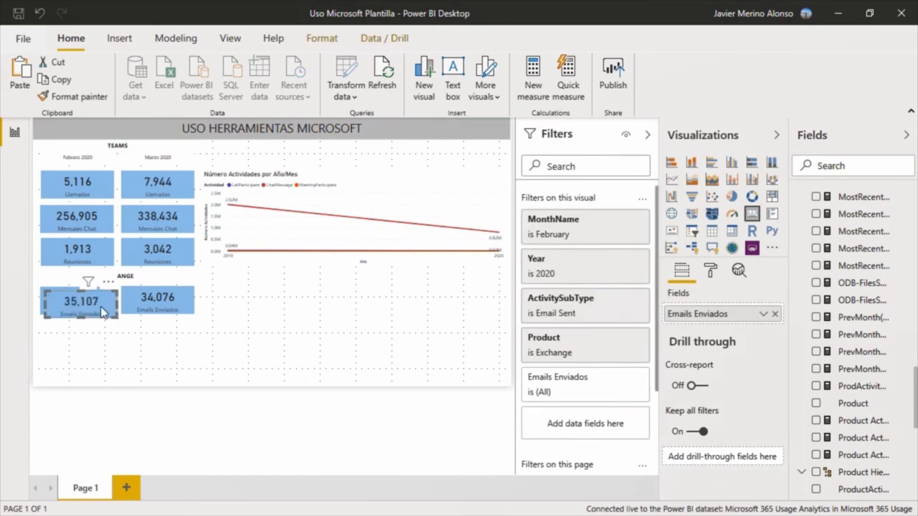
left_click_drag(102, 320, 91, 340)
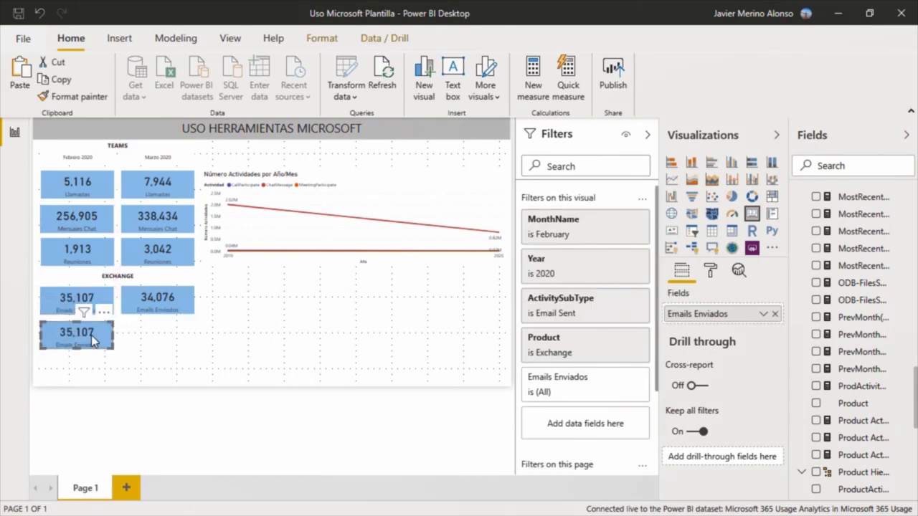
Step: Rename the field of the new lower card as Emails Recibidos
left_click(763, 317)
left_click(763, 316)
left_click(763, 317)
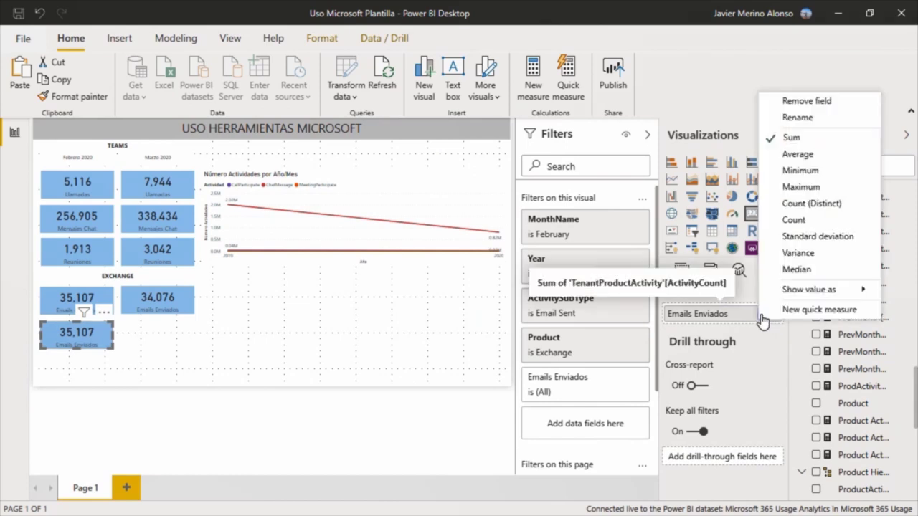
left_click(825, 117)
left_click_drag(702, 313, 743, 312)
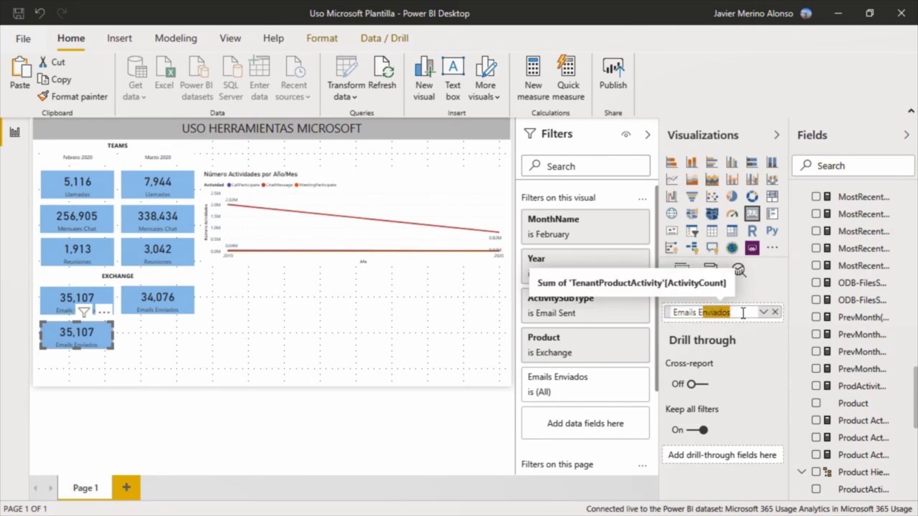
key("BackSpace")
key("Return")
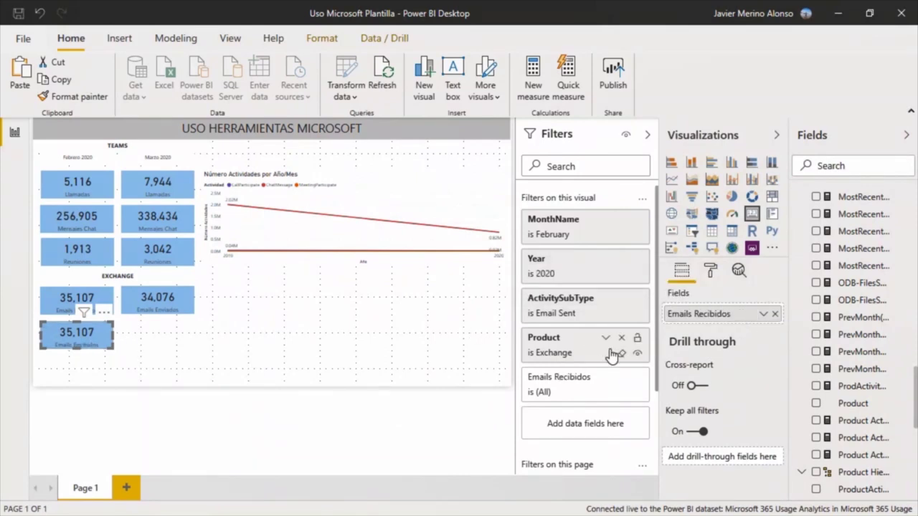
Step: Change the ActivitySubType filter of the Emails Recibidos card to Email Received only
mouse_move(571, 320)
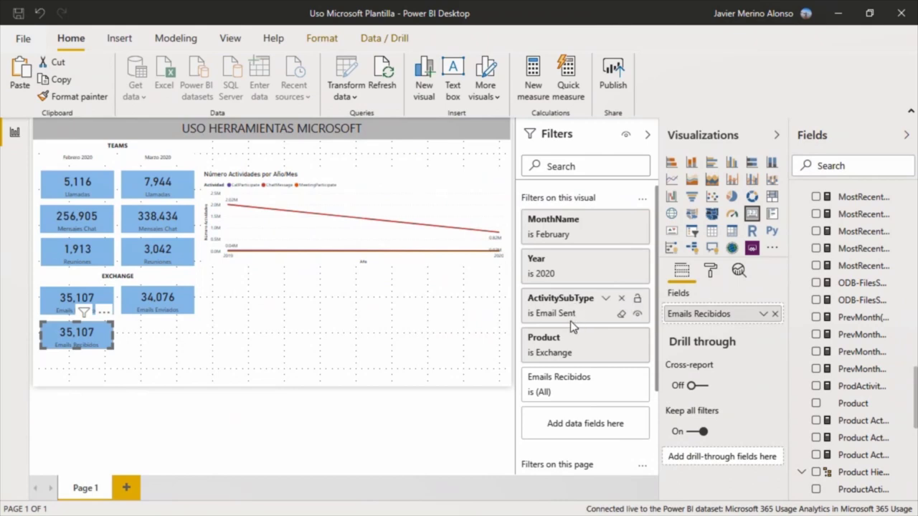
left_click(604, 299)
left_click(538, 448)
left_click(538, 434)
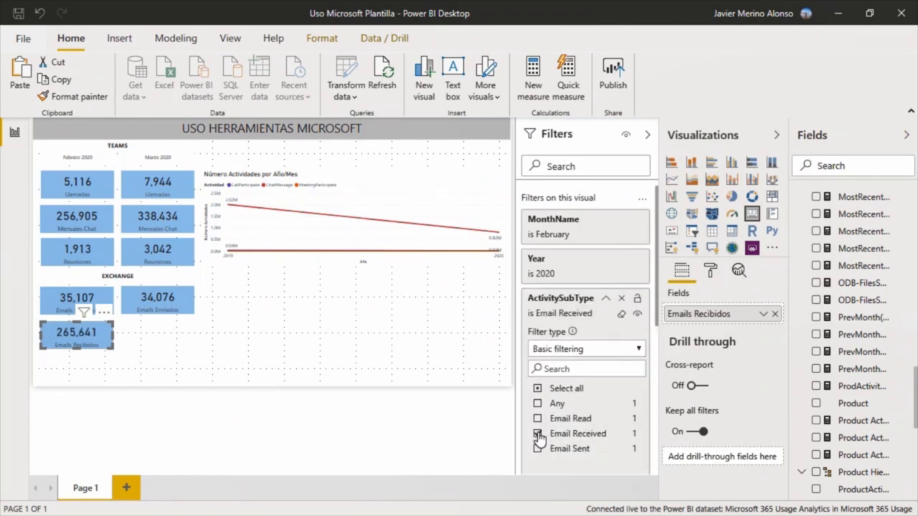
left_click(420, 366)
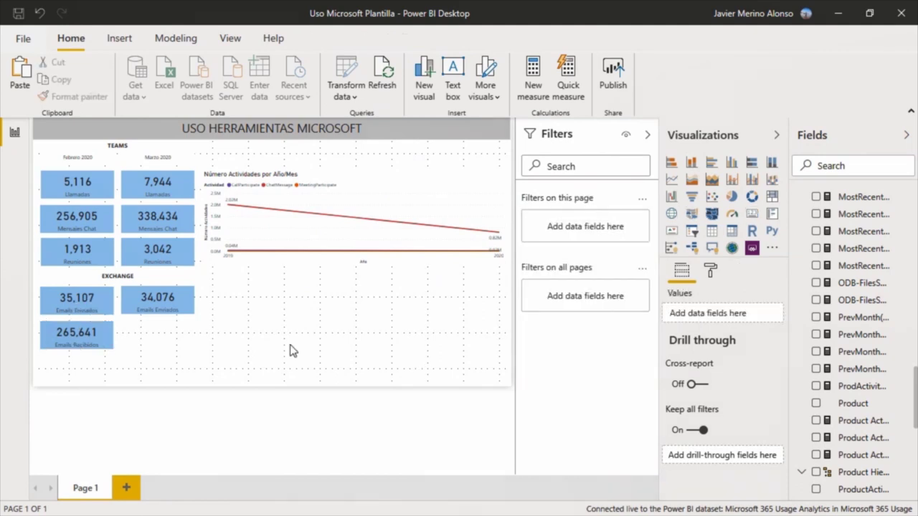
Step: Duplicate the February Emails Recibidos card and place the copy in the Marzo 2020 column beside it
left_click(113, 341)
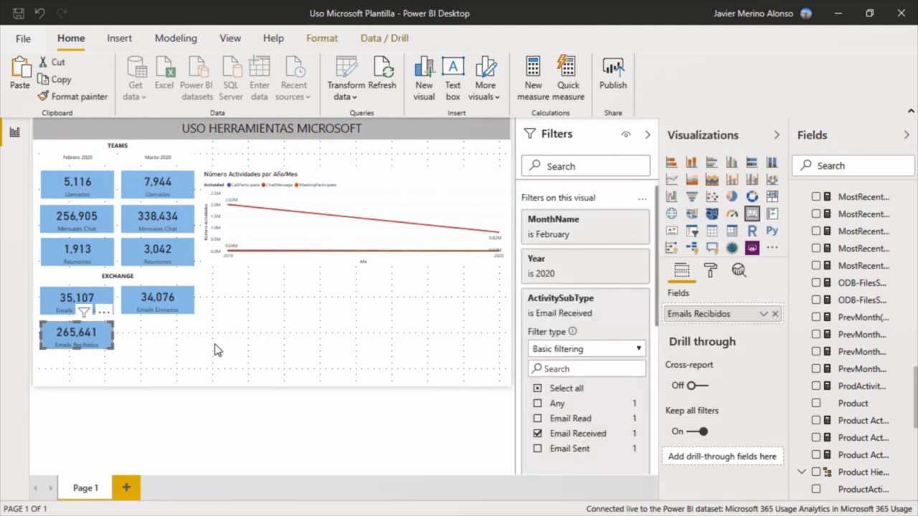
left_click(218, 350)
left_click(107, 343)
key("ctrl+c")
key("ctrl+v")
left_click_drag(107, 350, 188, 351)
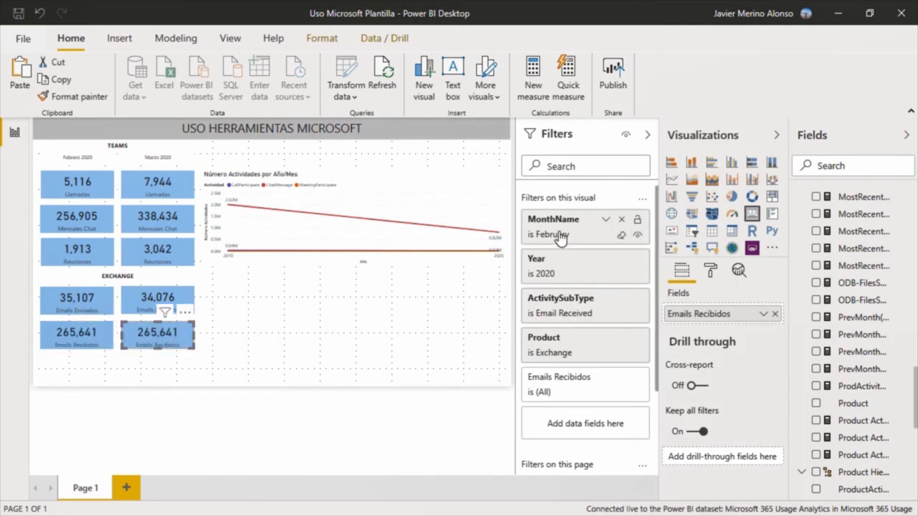
Step: Change the MonthName filter of the copied Emails Recibidos card to March only
left_click(606, 220)
left_click(538, 354)
left_click(538, 342)
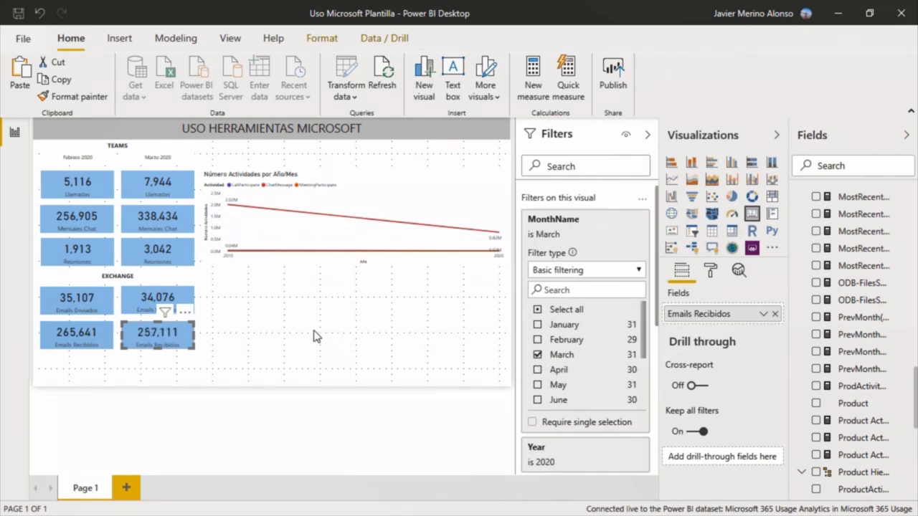
left_click(316, 339)
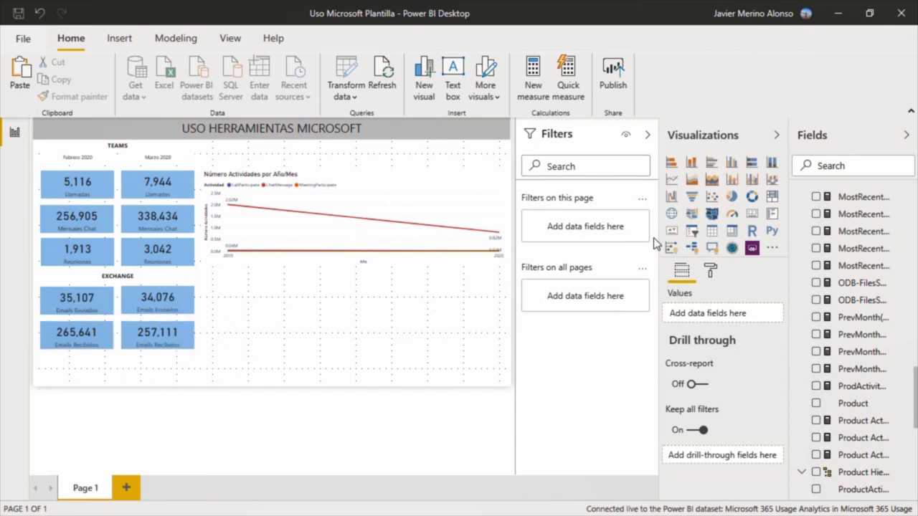
Step: Insert a clustered column chart below the activities line chart and filter it by Product to Exchange only
left_click(732, 164)
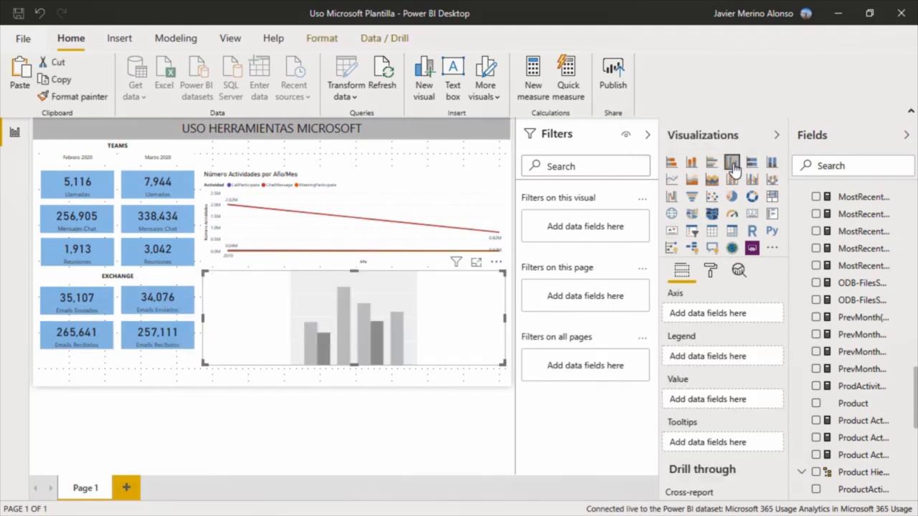
mouse_move(367, 285)
left_mouse_down()
mouse_move(371, 298)
mouse_move(372, 287)
left_mouse_up()
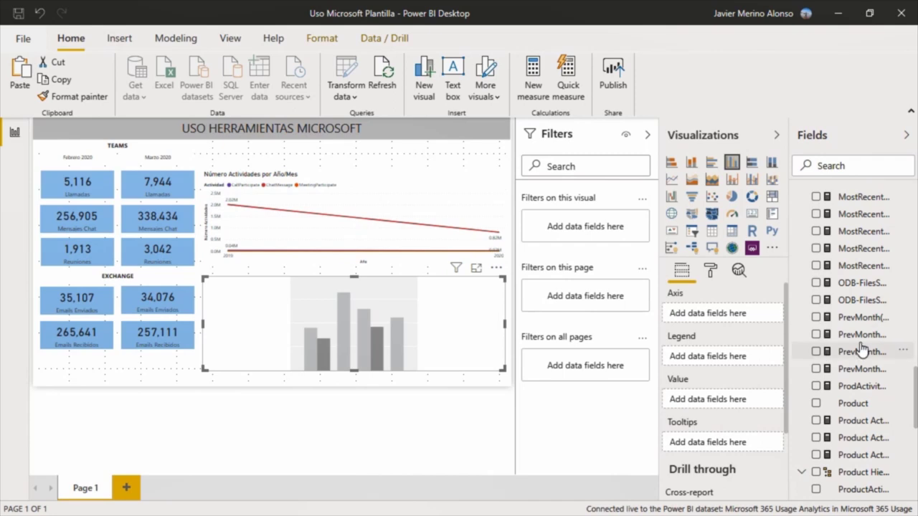
left_click_drag(859, 411, 597, 228)
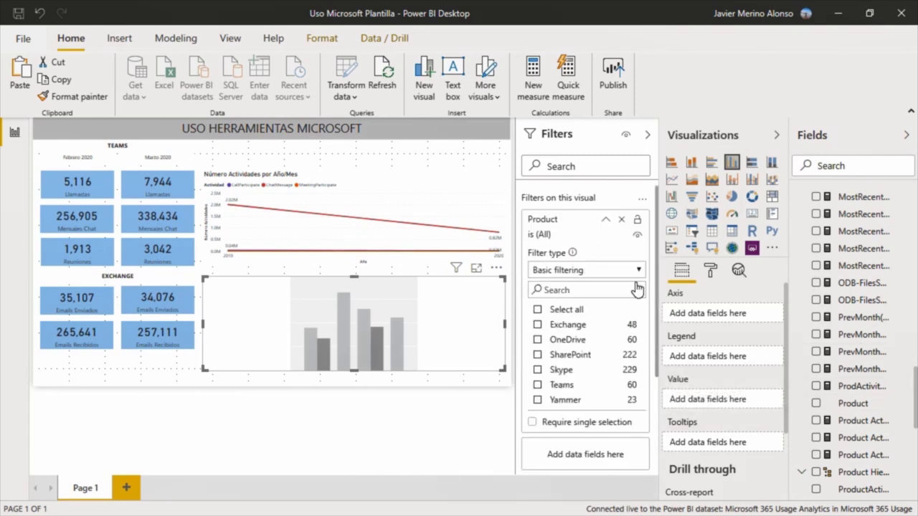
left_click(538, 325)
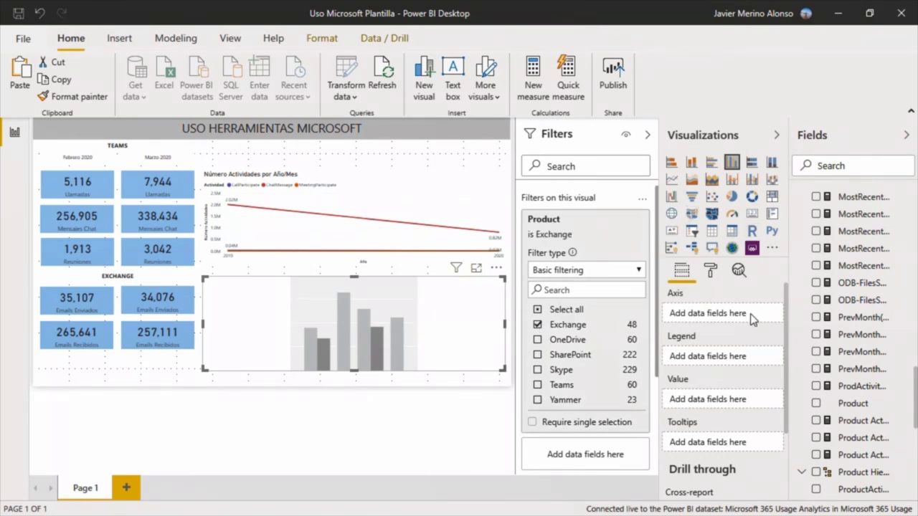
Step: Set the column chart's axis to Year followed by MonthName
scroll(846, 287, "up", 4)
scroll(832, 272, "down", 5)
scroll(819, 319, "down", 1)
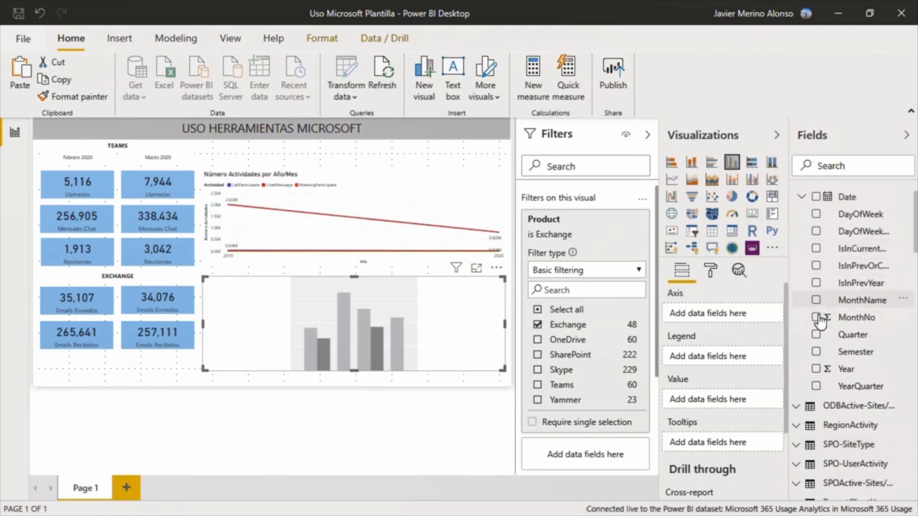
scroll(819, 321, "down", 1)
left_click_drag(819, 321, 718, 316)
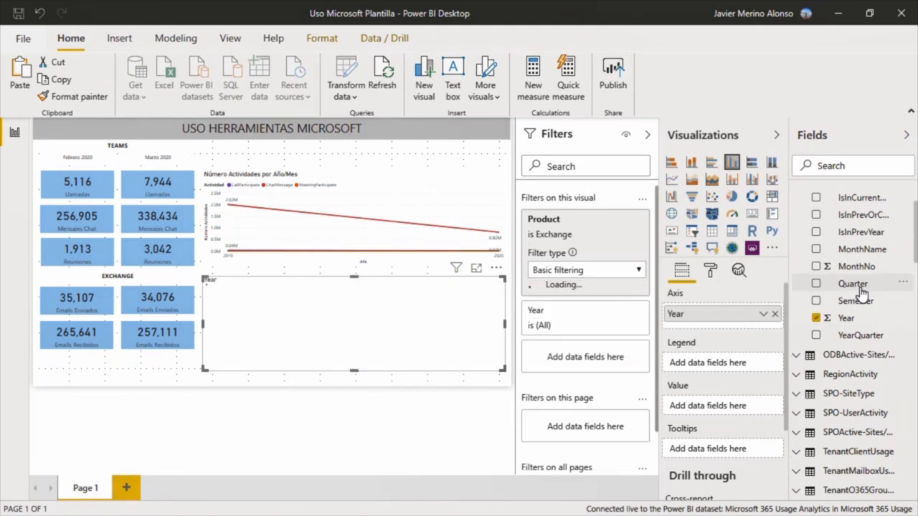
left_click_drag(863, 249, 726, 329)
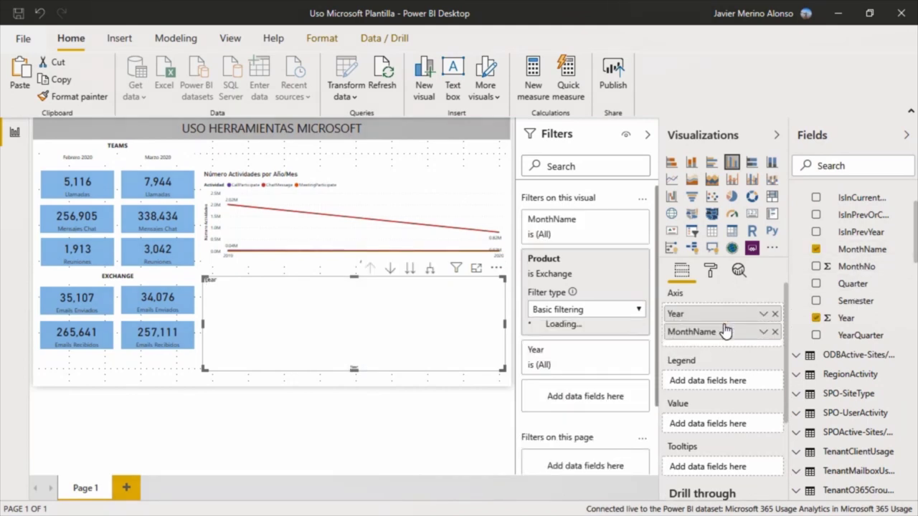
Step: Use ActivityCount as the column chart's value and ActivitySubType as its legend
scroll(816, 345, "down", 10)
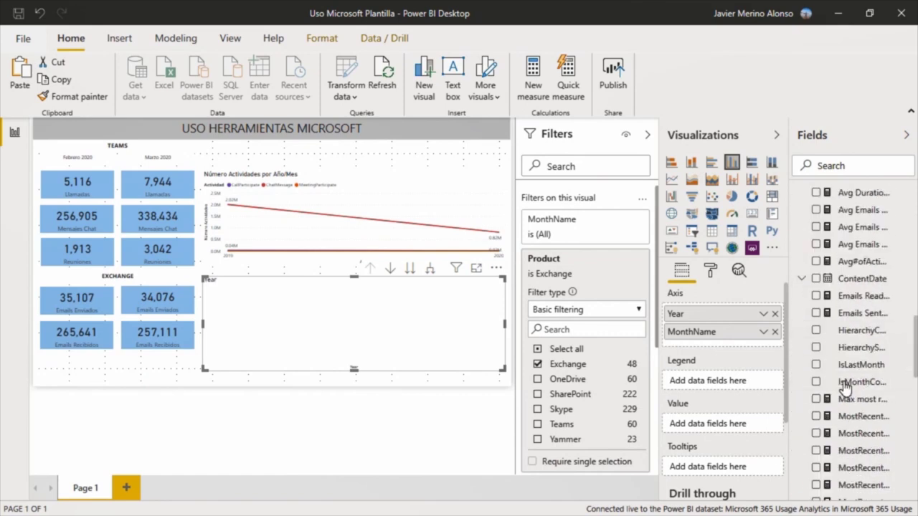
scroll(825, 336, "up", 3)
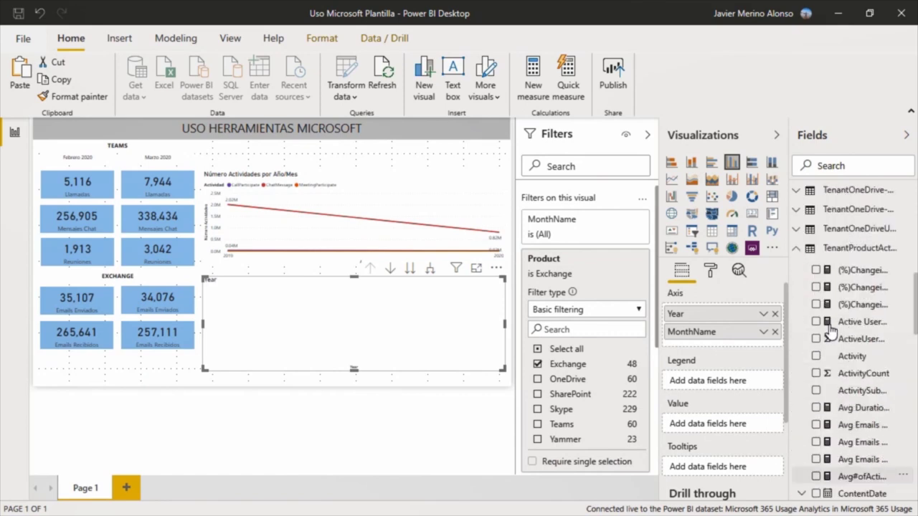
left_click_drag(853, 373, 718, 430)
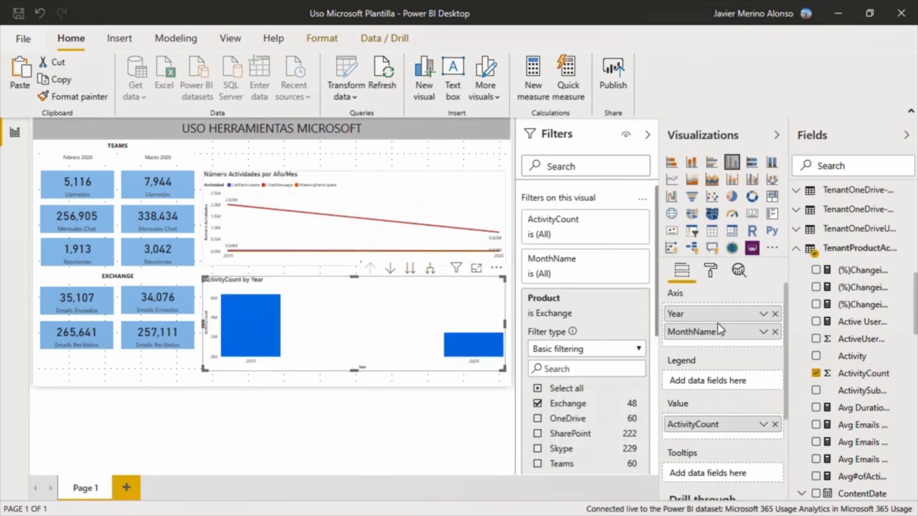
left_click_drag(857, 391, 722, 383)
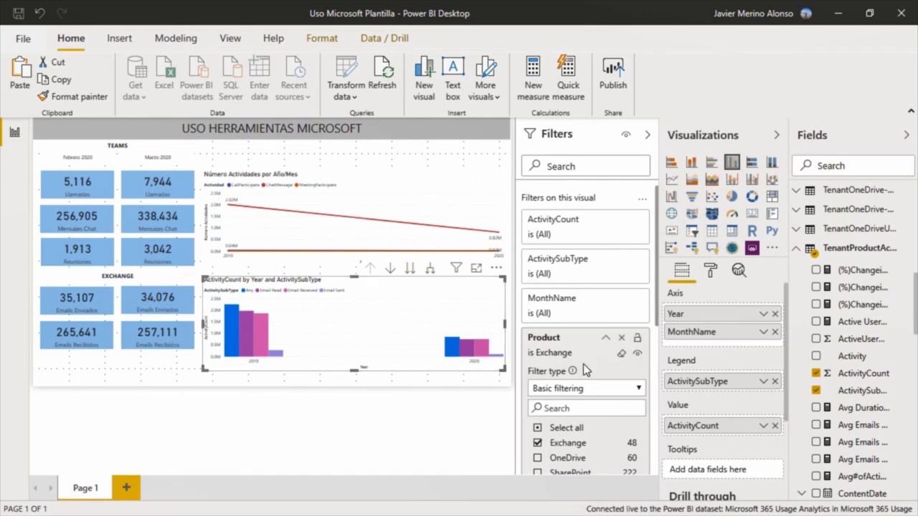
Step: Filter the column chart's ActivitySubType to Email Read and Email Received
scroll(581, 366, "down", 3)
scroll(585, 344, "up", 3)
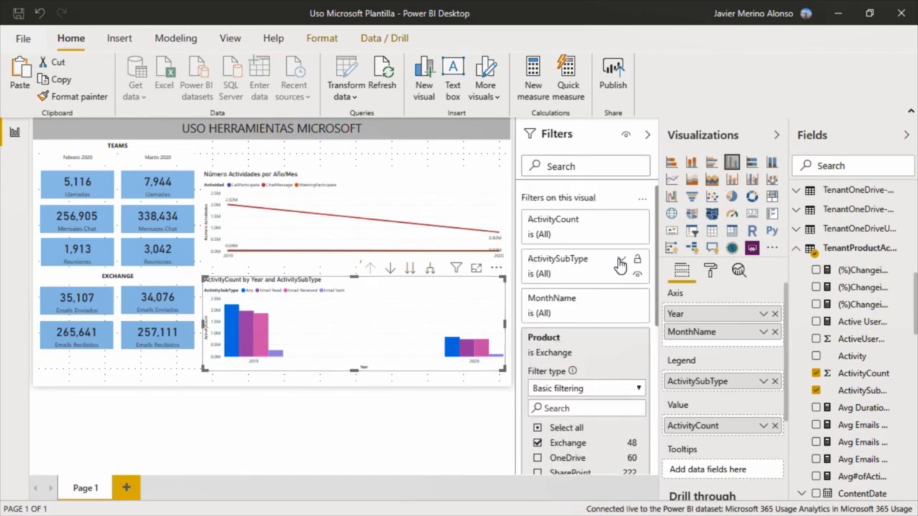
left_click(622, 261)
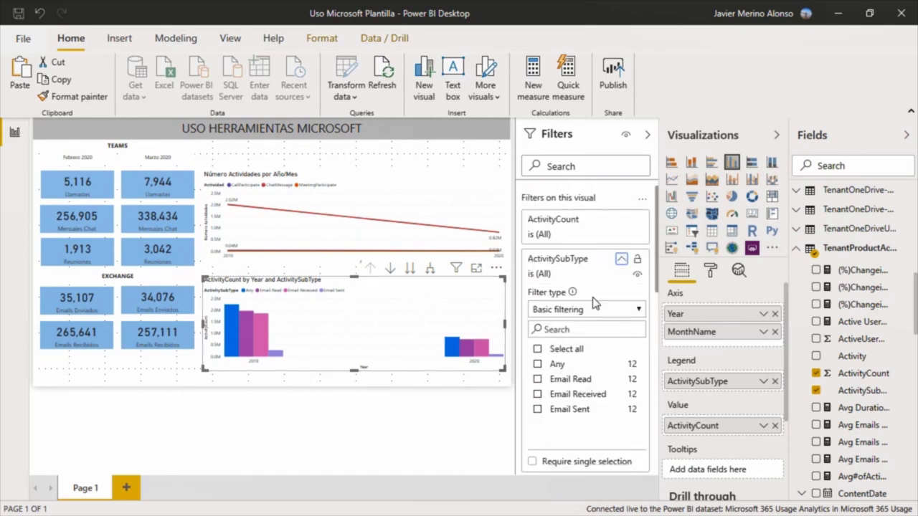
left_click(539, 382)
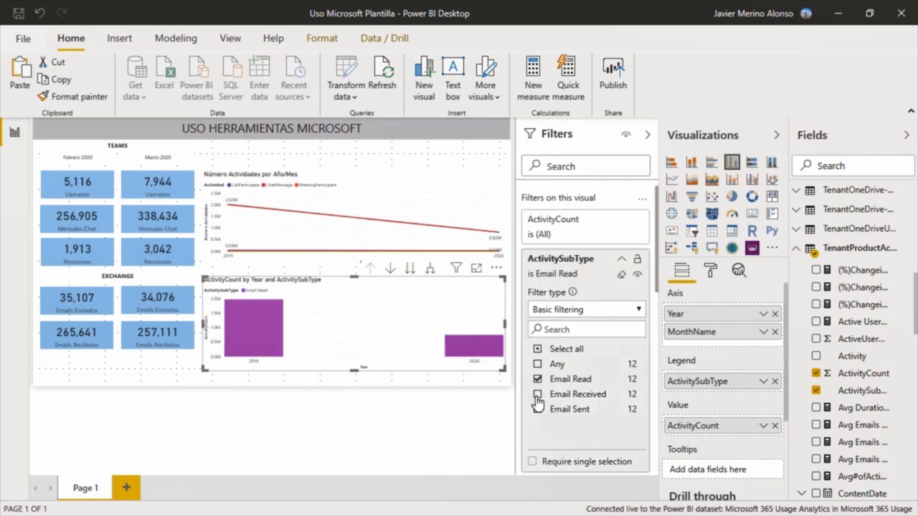
left_click(538, 395)
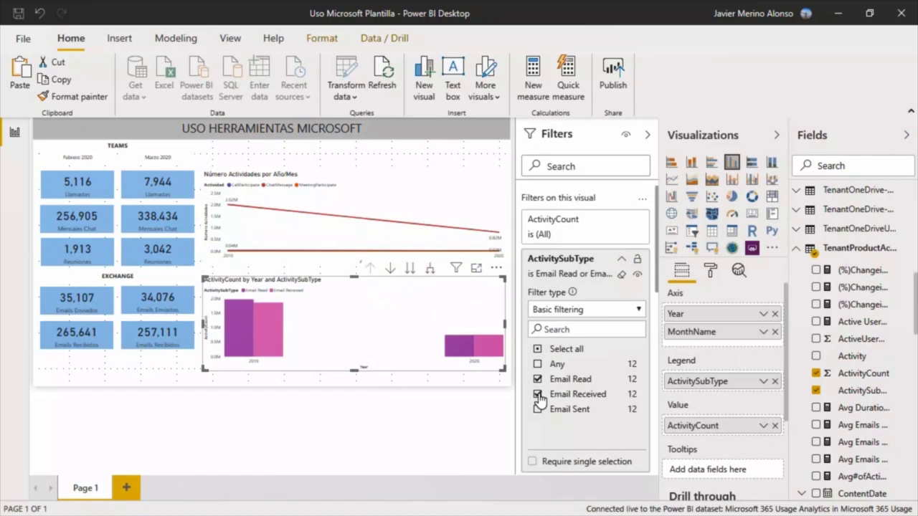
left_click(481, 426)
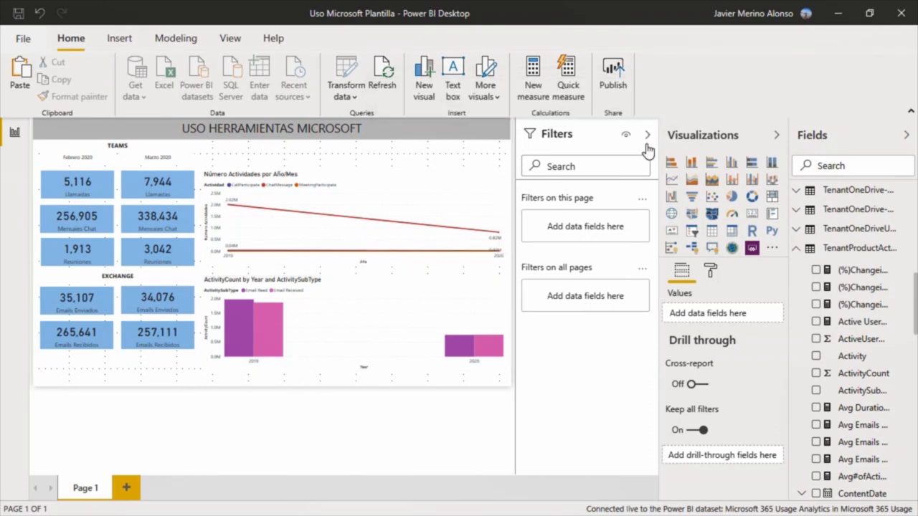
Step: Turn on drill-down mode for the column chart and drill into the months of 2019
left_click(356, 302)
left_click(511, 311)
left_click(329, 378)
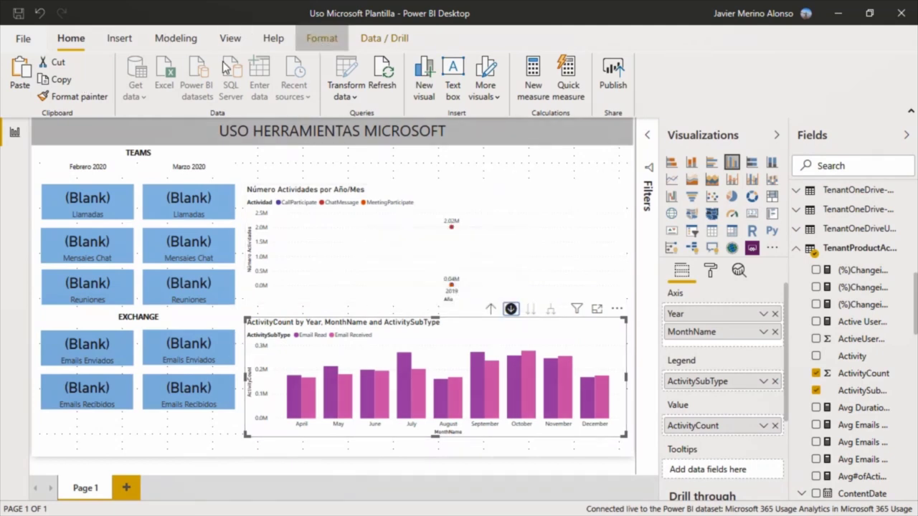
Step: Edit the column chart's interactions so that it no longer filters any of the TEAMS and EXCHANGE cards
left_click(320, 41)
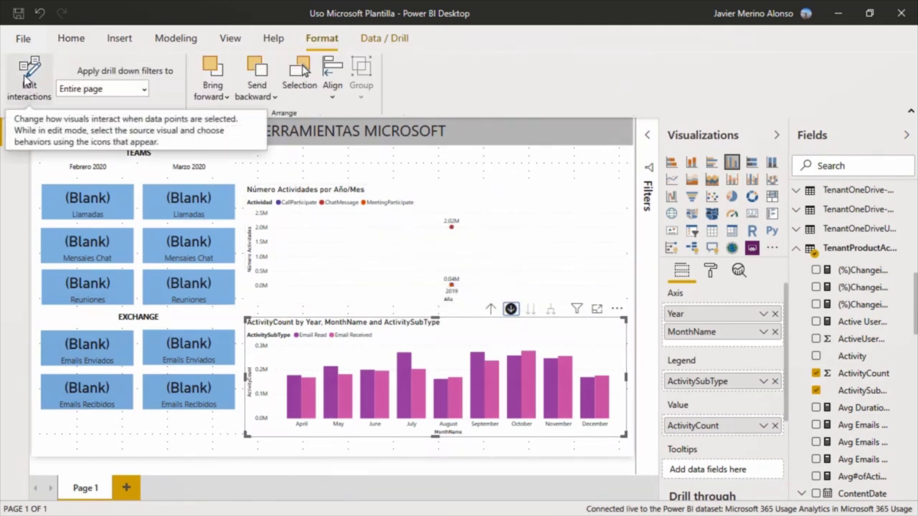
left_click(27, 81)
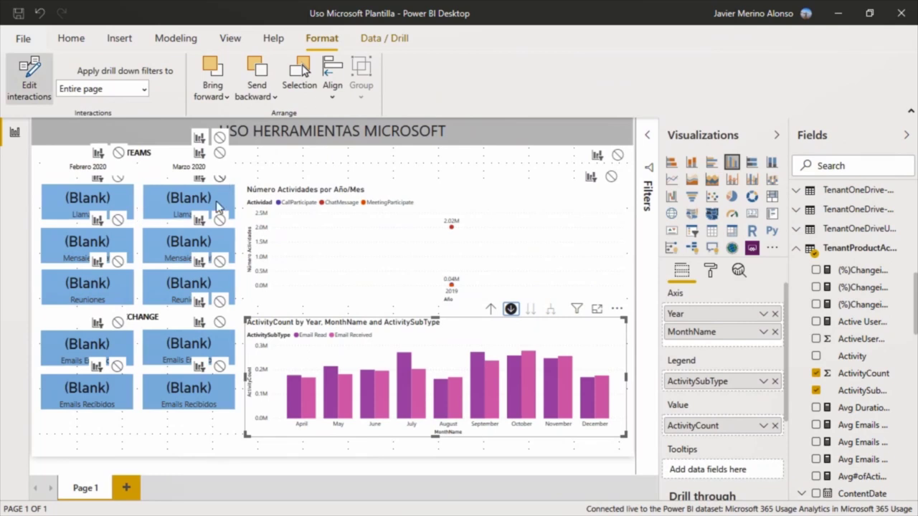
left_click(119, 179)
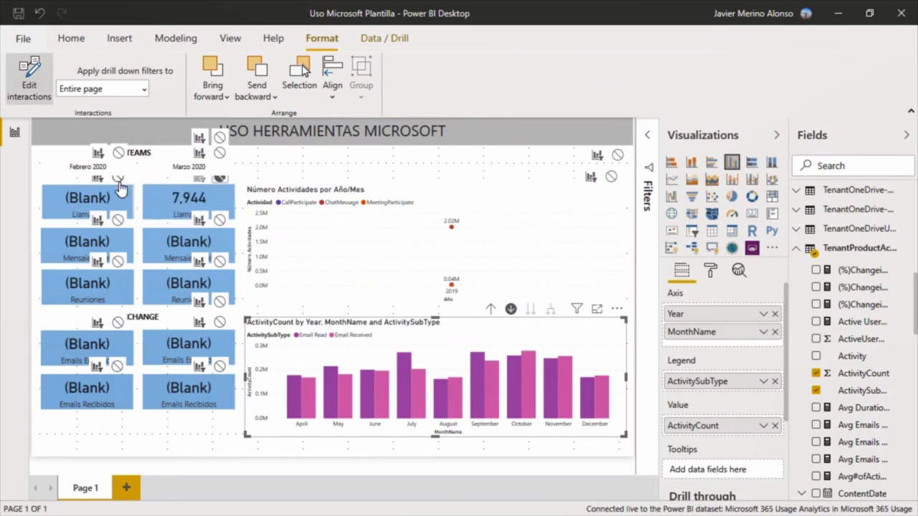
left_click(117, 220)
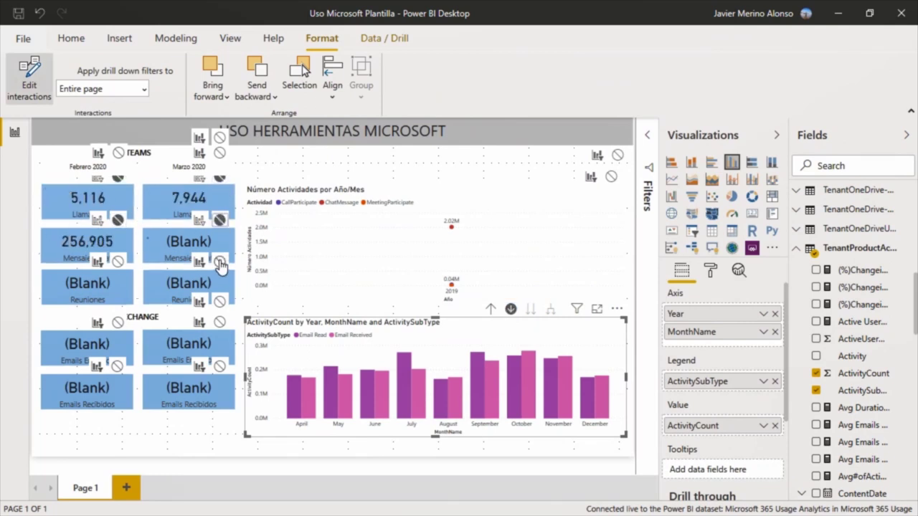
left_click(118, 261)
left_click(118, 323)
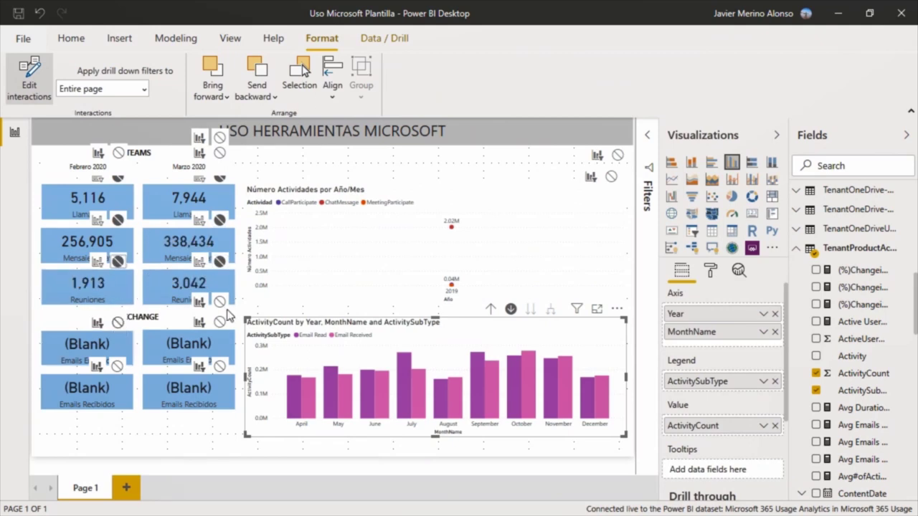
left_click(219, 323)
left_click(220, 365)
left_click(117, 366)
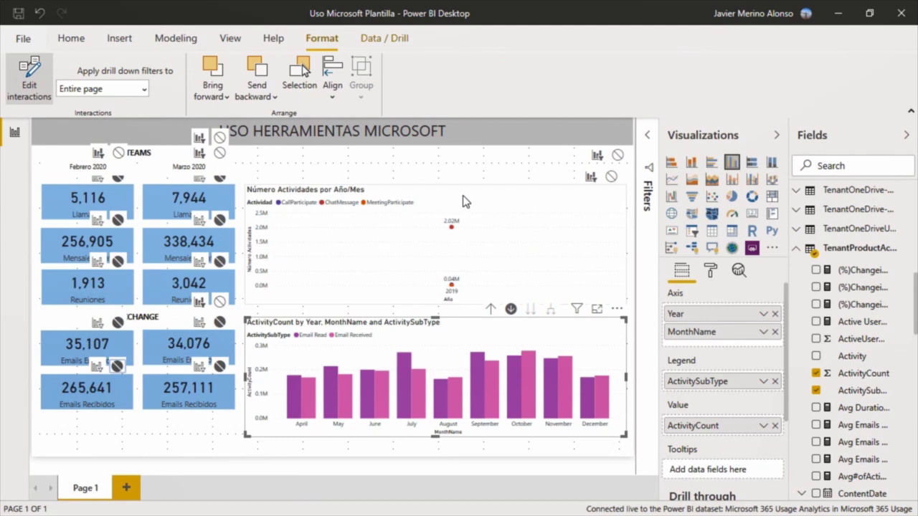
Step: Stop the activities line chart from filtering the EXCHANGE cards and end interaction editing
left_click(463, 201)
left_click(219, 323)
left_click(219, 368)
left_click(118, 366)
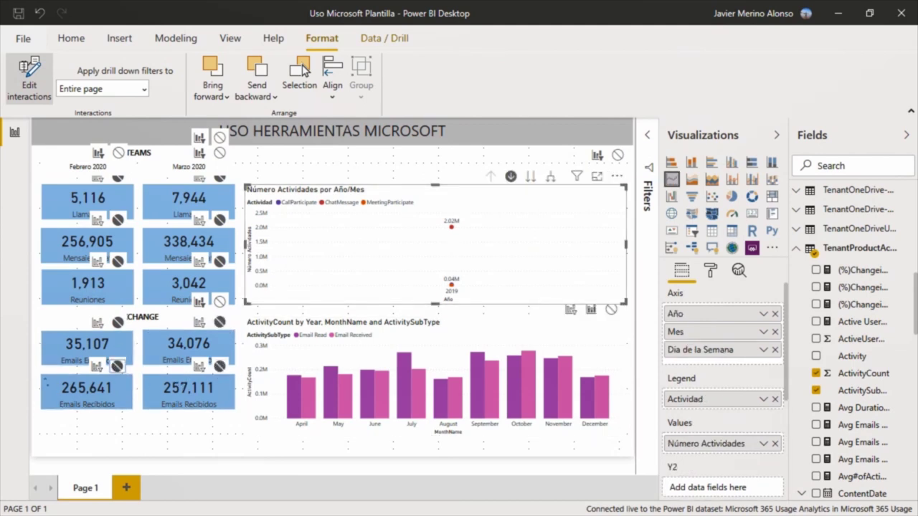
left_click(23, 81)
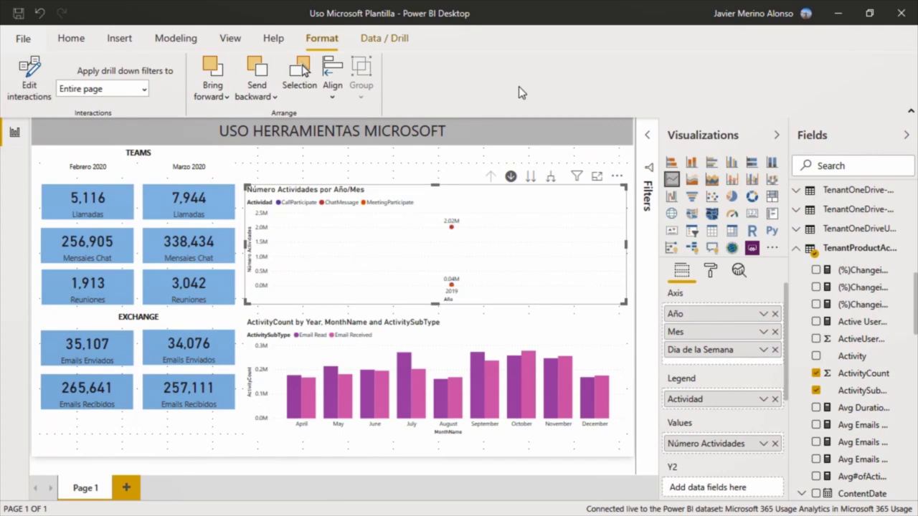
Step: Drill the column chart back up to year level and inspect the email activity values for 2019 and 2020
left_click(487, 326)
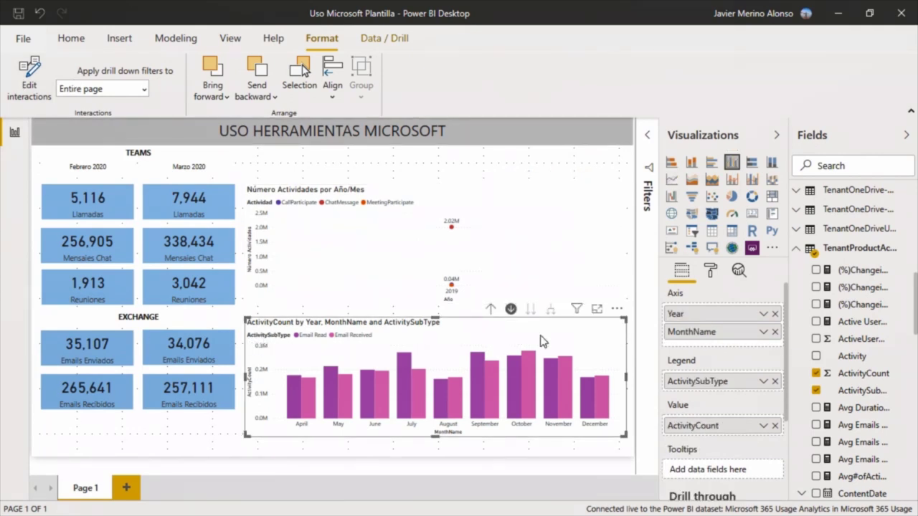
left_click(490, 312)
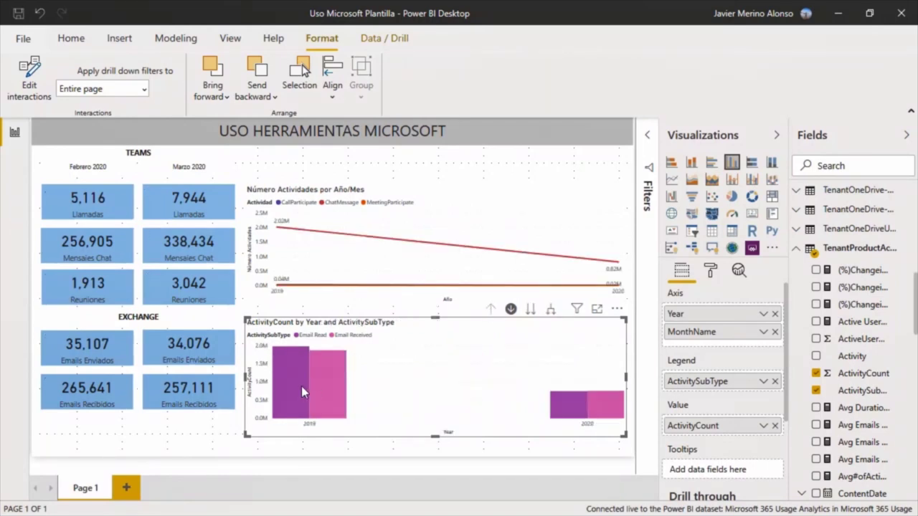
mouse_move(301, 387)
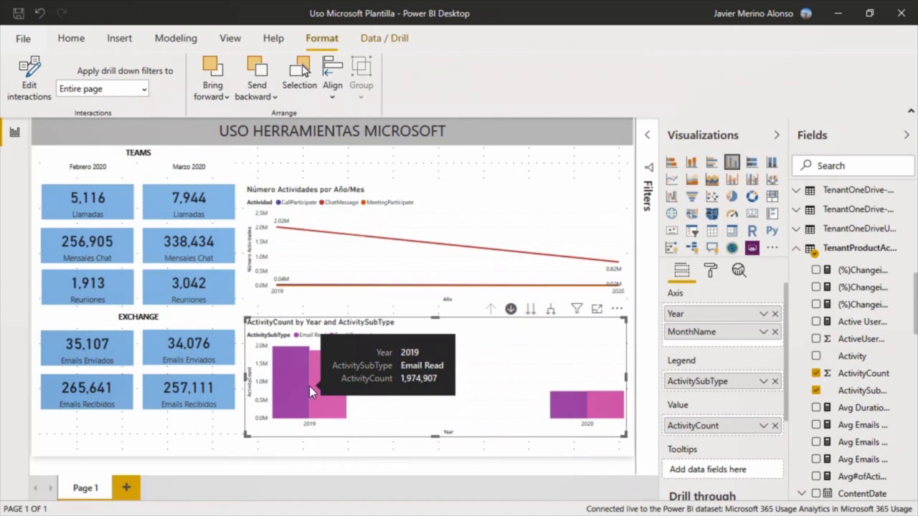
mouse_move(329, 386)
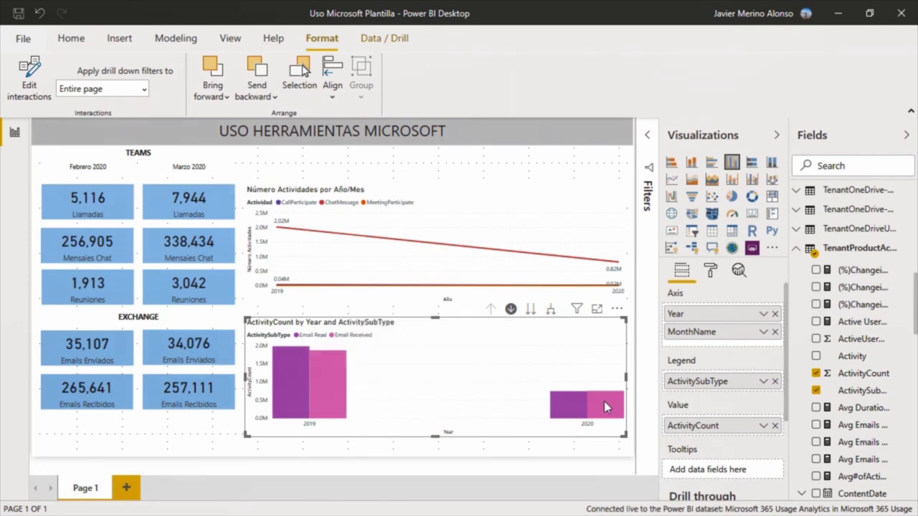
mouse_move(611, 402)
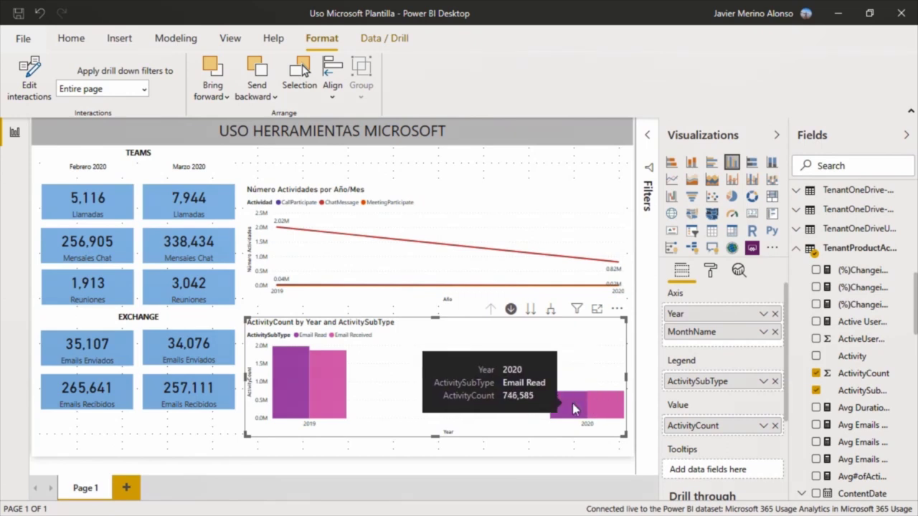
Step: Drill the column chart into 2019 and inspect the email activity values of individual months
left_click(310, 396)
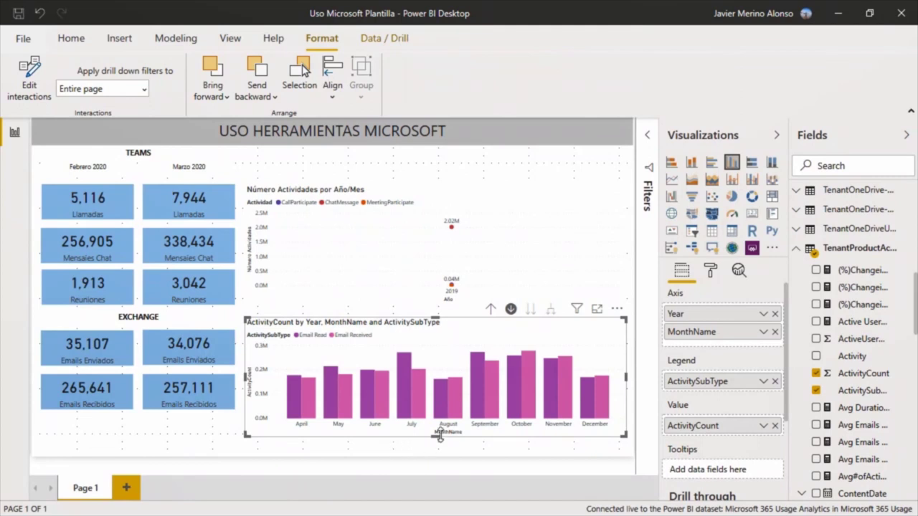
mouse_move(456, 416)
mouse_move(492, 411)
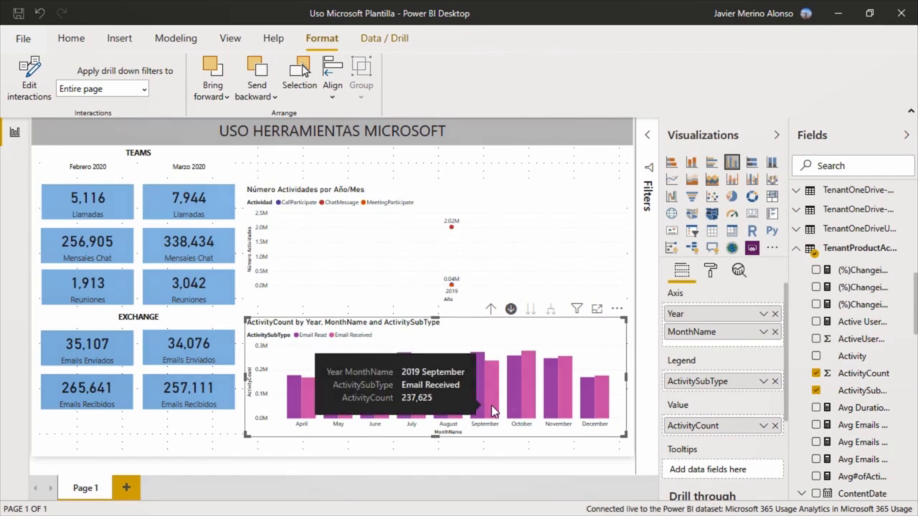